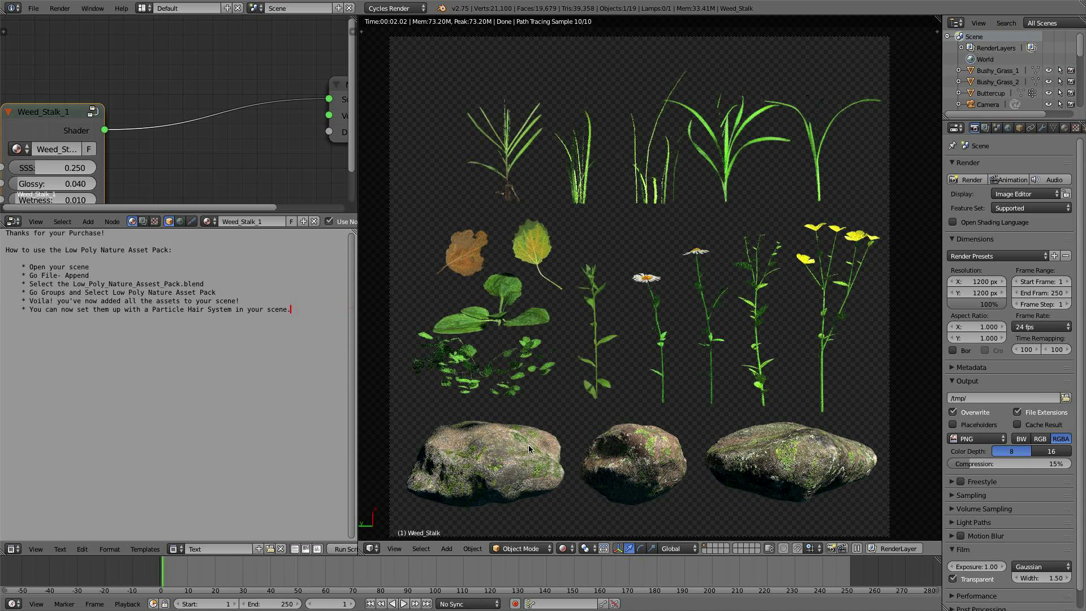
Step: Make Rock_3 the active object and bring its material node into view
{"action": "right_click", "coordinate": [514, 463]}
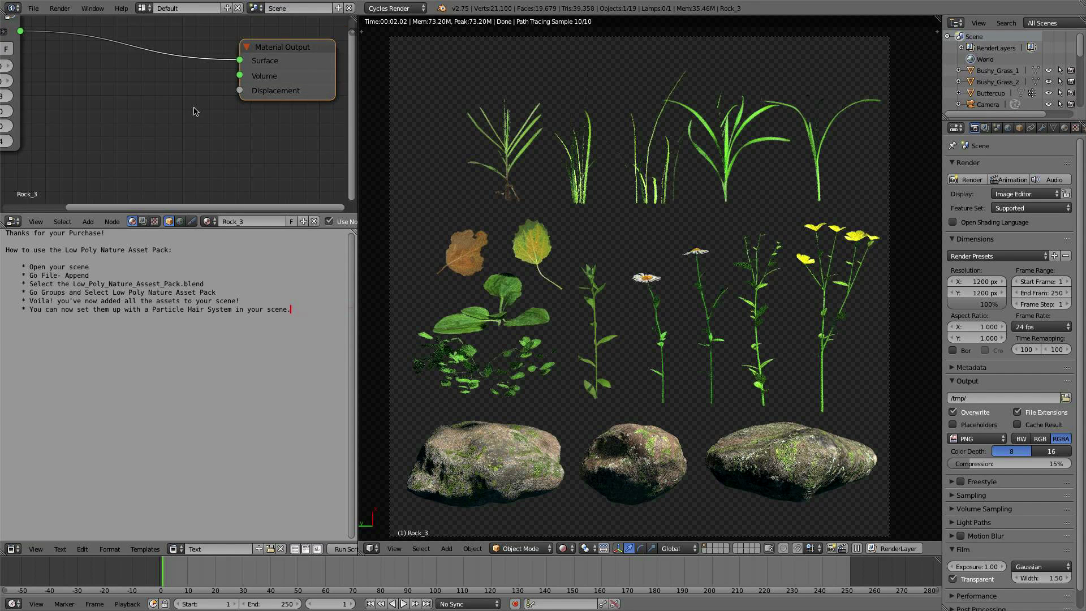
{"action": "middle_click_drag", "start_coordinate": [194, 109], "coordinate": [167, 98]}
{"action": "left_click_drag", "start_coordinate": [67, 70], "coordinate": [99, 72]}
{"action": "left_click_drag", "start_coordinate": [302, 89], "coordinate": [280, 90]}
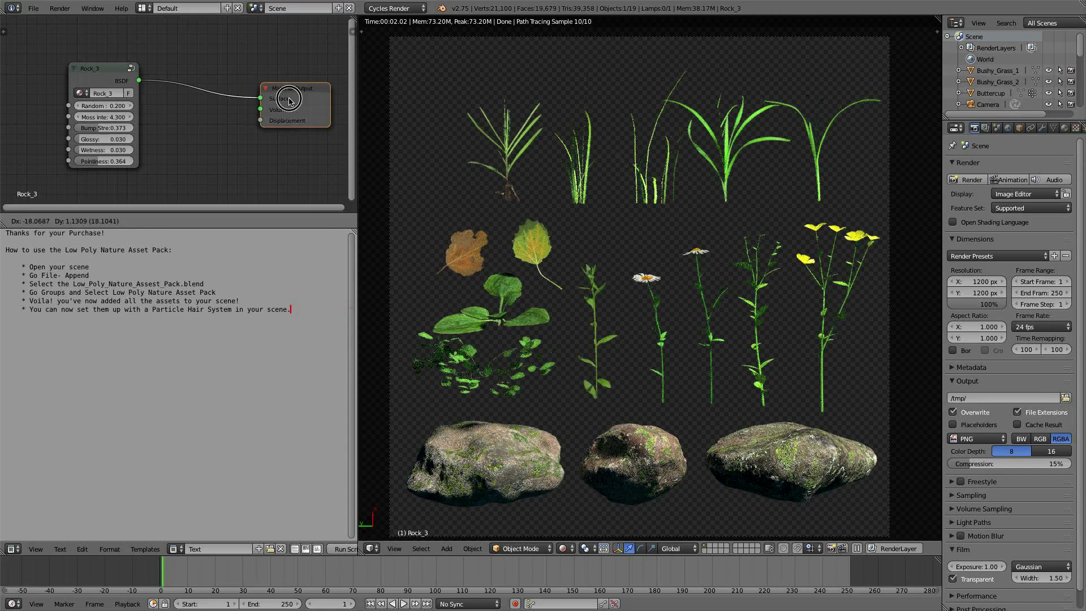
{"action": "scroll", "coordinate": [215, 117], "scroll_direction": "up", "scroll_amount": 2}
{"action": "scroll", "coordinate": [215, 117], "scroll_direction": "up", "scroll_amount": 1}
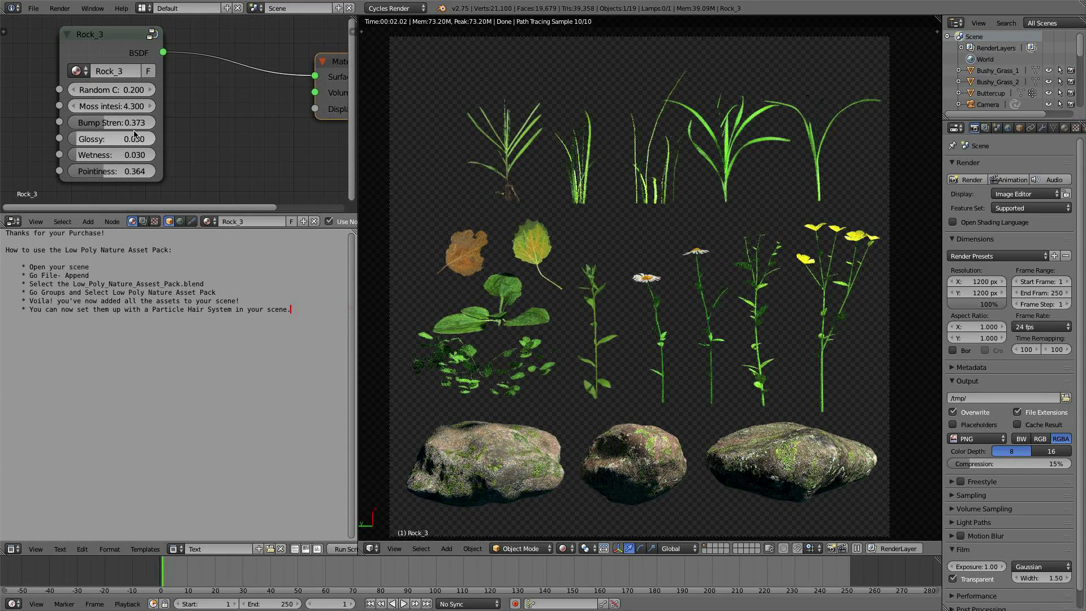
Step: Raise the rock's moss intensity toward 5.8, reverting the trial bump strength and wetness changes
{"action": "left_click_drag", "start_coordinate": [100, 123], "coordinate": [139, 122]}
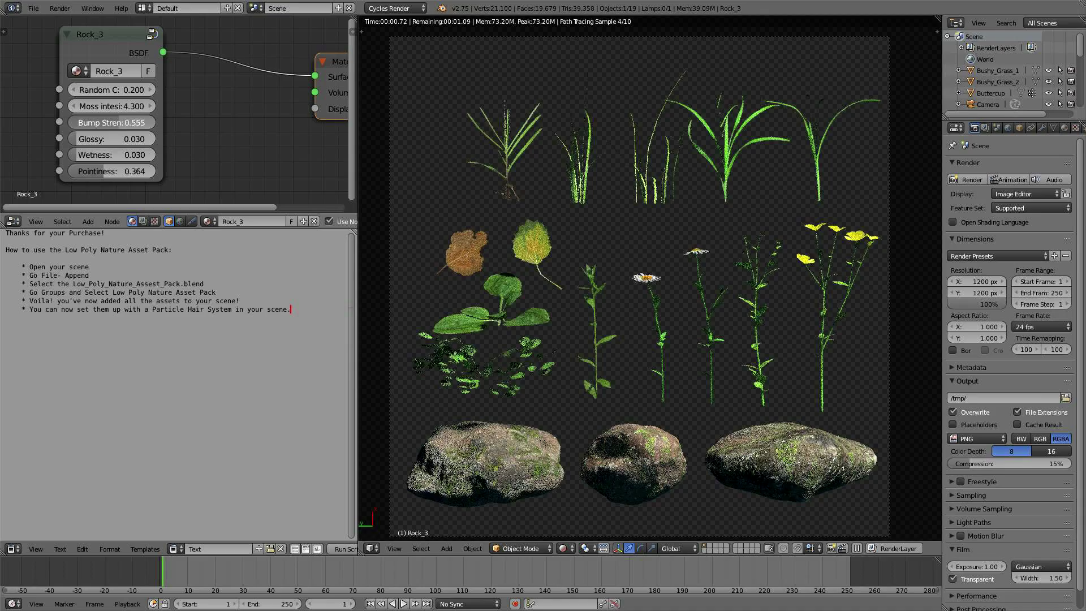
{"action": "key", "text": "ctrl+z"}
{"action": "mouse_move", "coordinate": [121, 106]}
{"action": "left_mouse_down"}
{"action": "mouse_move", "coordinate": [79, 106]}
{"action": "mouse_move", "coordinate": [130, 106]}
{"action": "left_mouse_up"}
{"action": "mouse_move", "coordinate": [131, 160]}
{"action": "left_mouse_down"}
{"action": "mouse_move", "coordinate": [122, 174]}
{"action": "mouse_move", "coordinate": [142, 174]}
{"action": "left_mouse_up"}
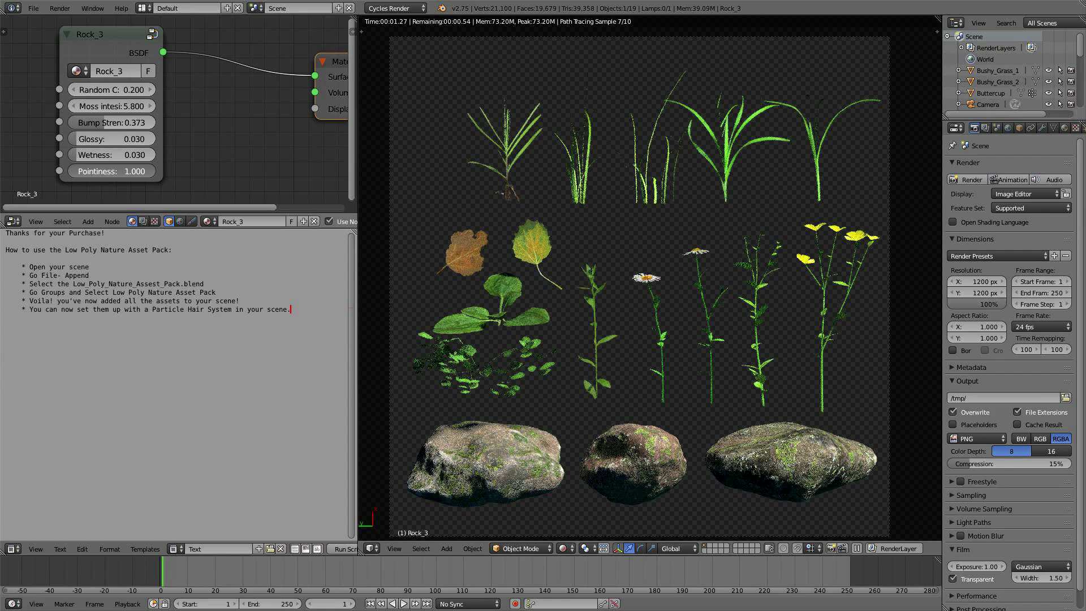
{"action": "key", "text": "Escape"}
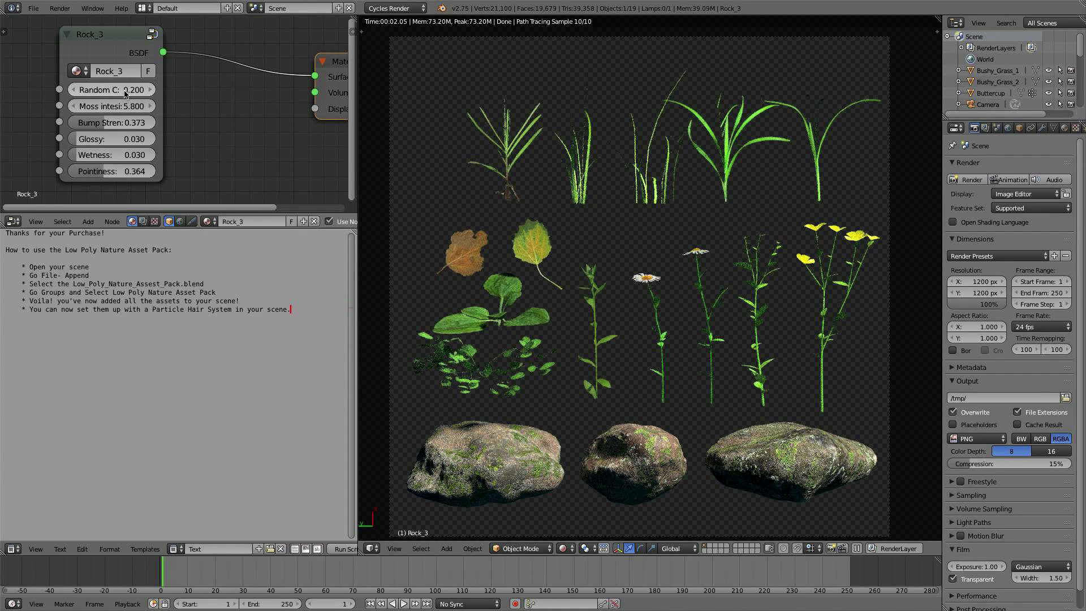
Step: Set the Rock_3 node's Random Color value to 2.000
{"action": "scroll", "coordinate": [580, 228], "scroll_direction": "down", "scroll_amount": 1}
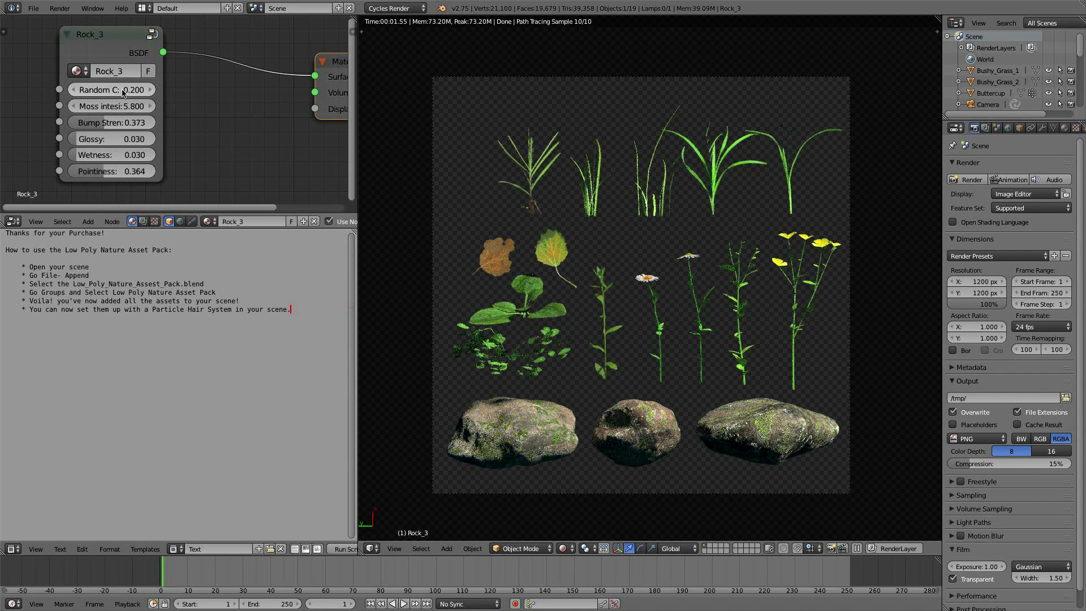
{"action": "left_click_drag", "start_coordinate": [123, 49], "coordinate": [128, 54]}
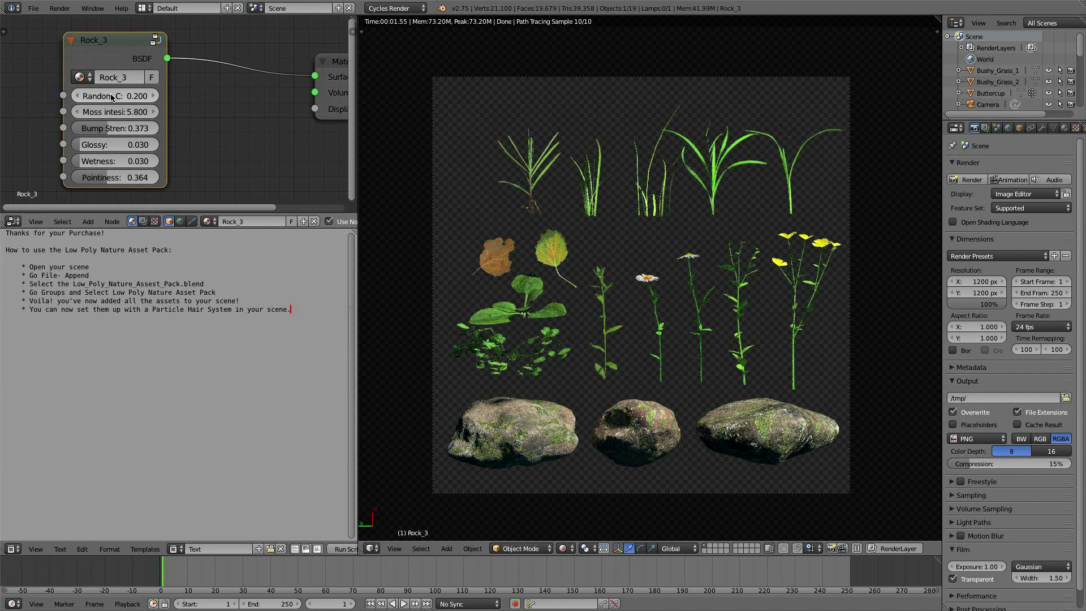
{"action": "left_click", "coordinate": [112, 97]}
{"action": "type", "text": "2"}
{"action": "key", "text": "Return"}
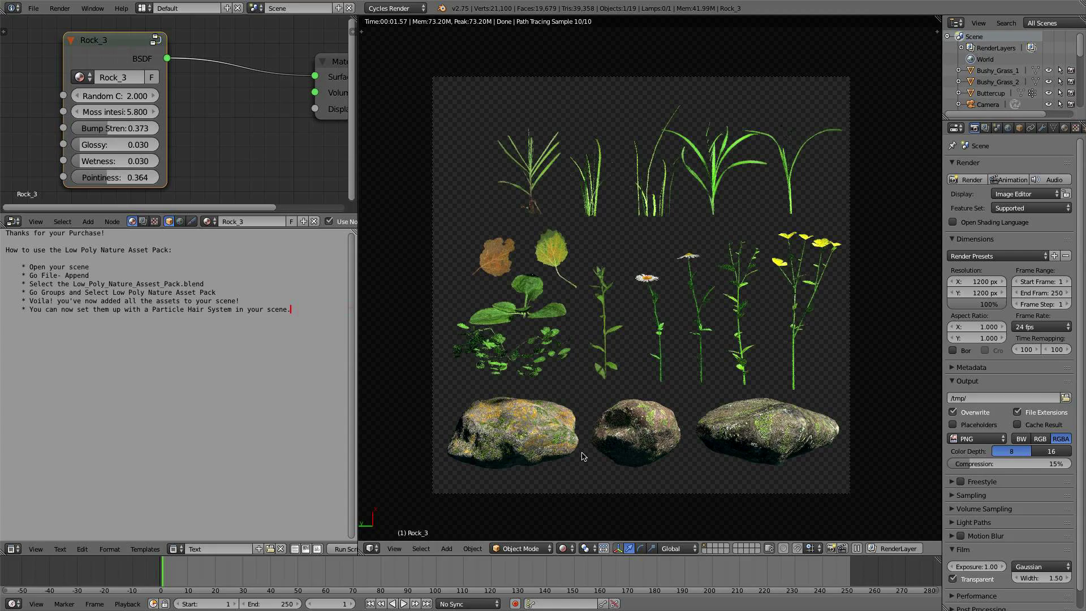
Step: Test with a duplicated rock, undo the copies, and set Random Color to 0.300
{"action": "key", "text": "shift+d"}
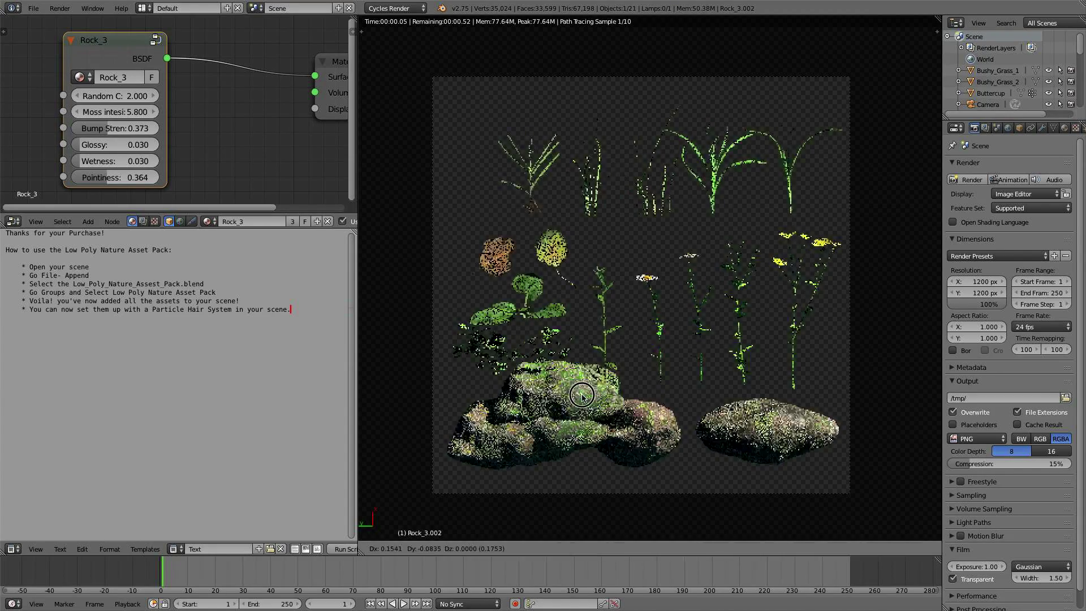
{"action": "left_click", "coordinate": [552, 389]}
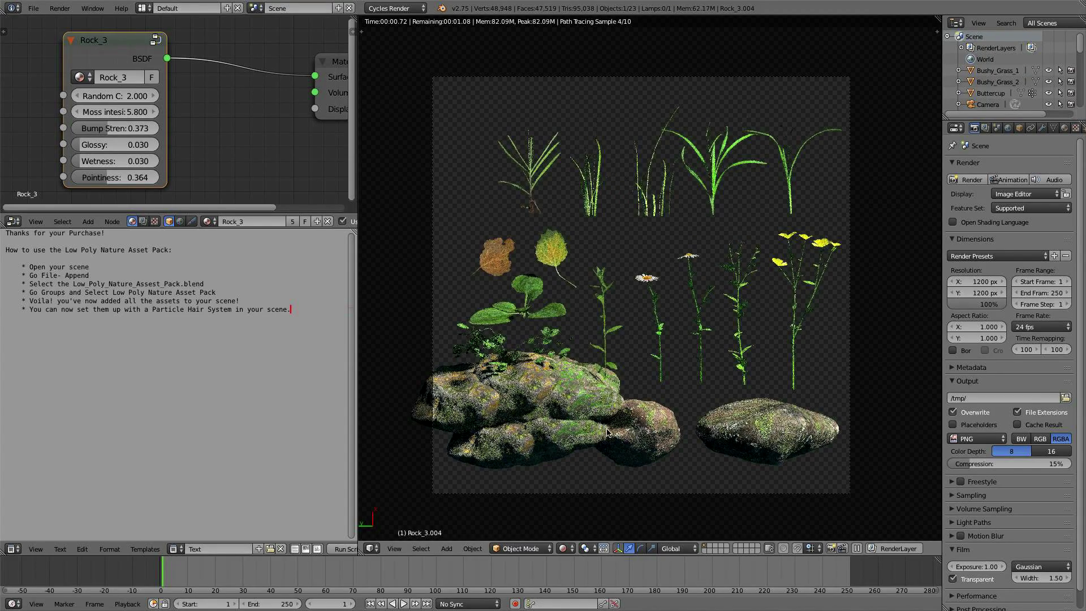
{"action": "key", "text": "ctrl+z"}
{"action": "key", "text": "ctrl+z"}
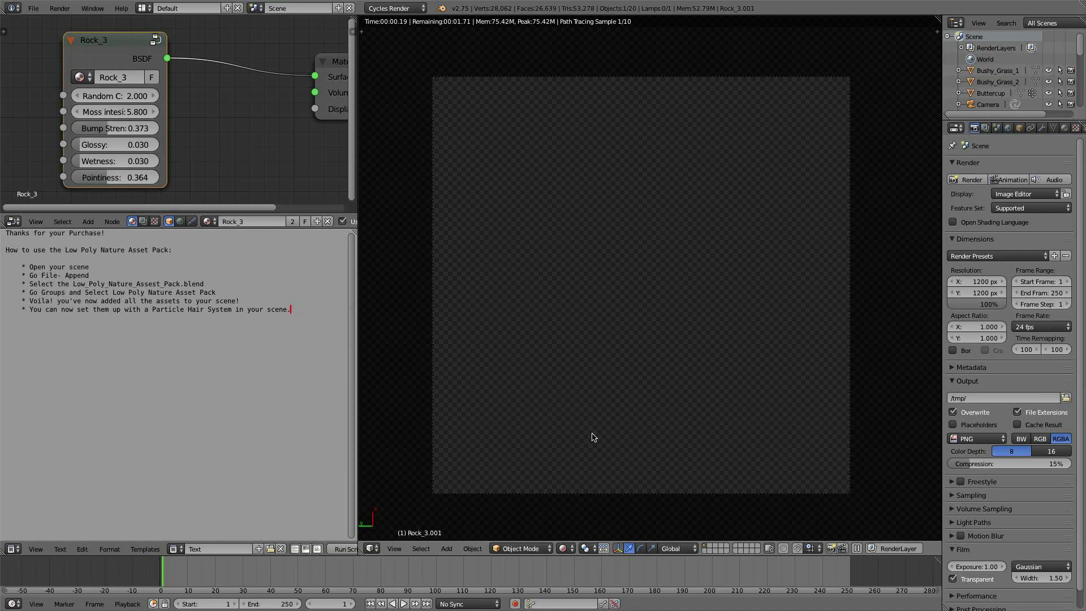
{"action": "key", "text": "ctrl+z"}
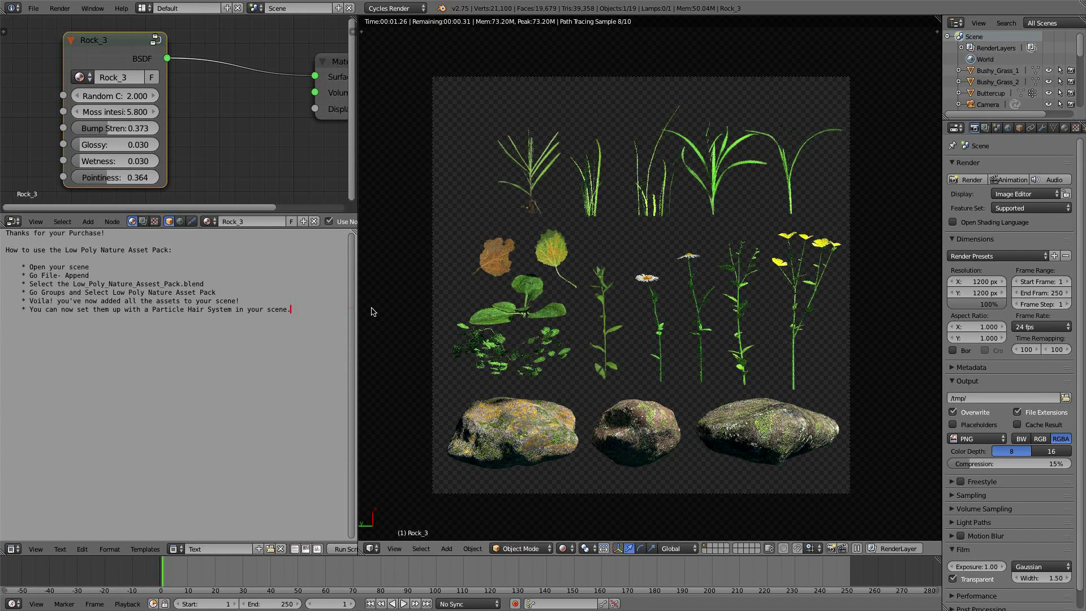
{"action": "left_click", "coordinate": [128, 97]}
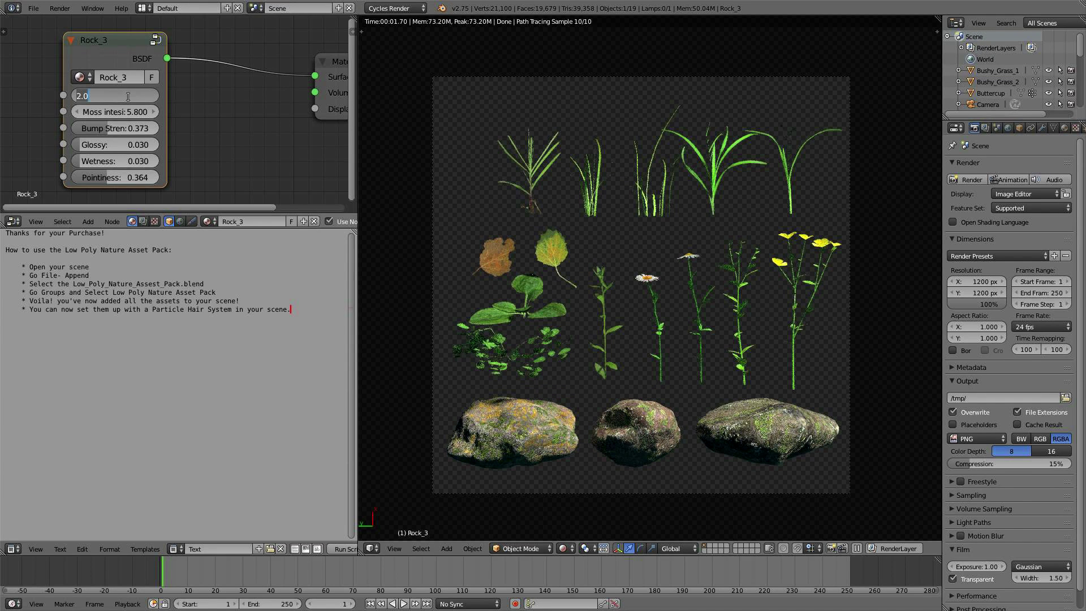
{"action": "type", "text": "0.3"}
{"action": "key", "text": "Return"}
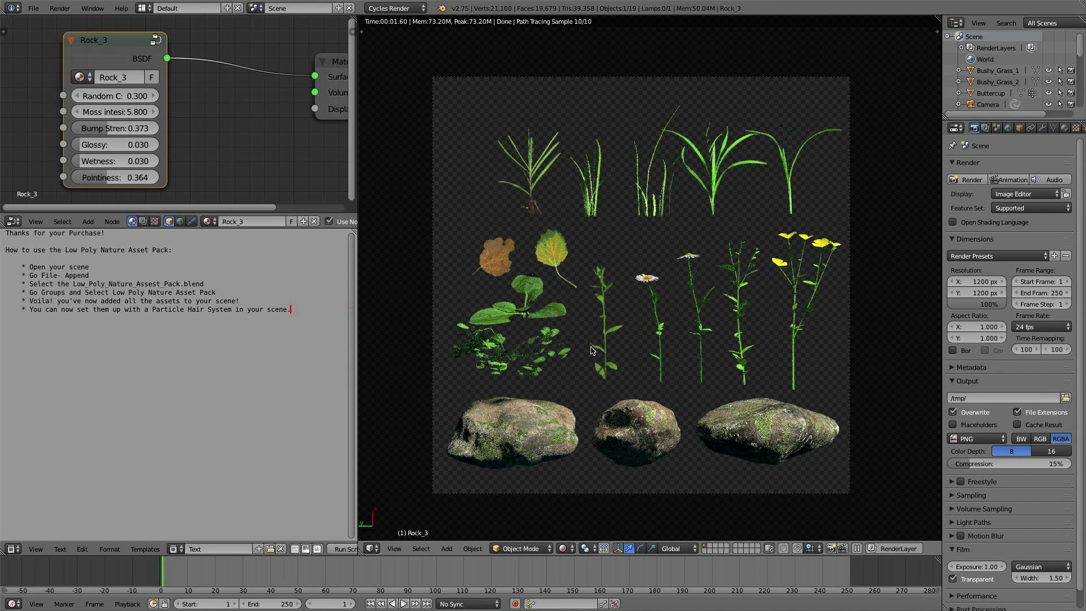
Step: Select the Grass_Stalk_2 object so the node editor shows its material (SSS 0.250, Glossy 0.040)
{"action": "right_click", "coordinate": [714, 179]}
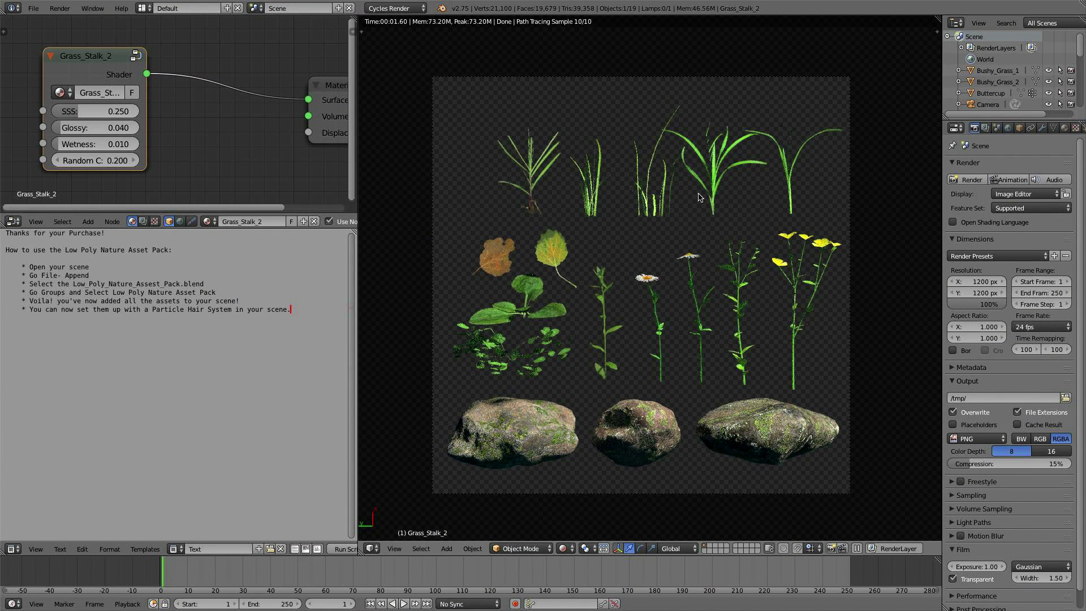
Step: Reload the start-up file and delete the default cube, camera and lamp
{"action": "left_click", "coordinate": [35, 8]}
{"action": "left_click", "coordinate": [48, 24]}
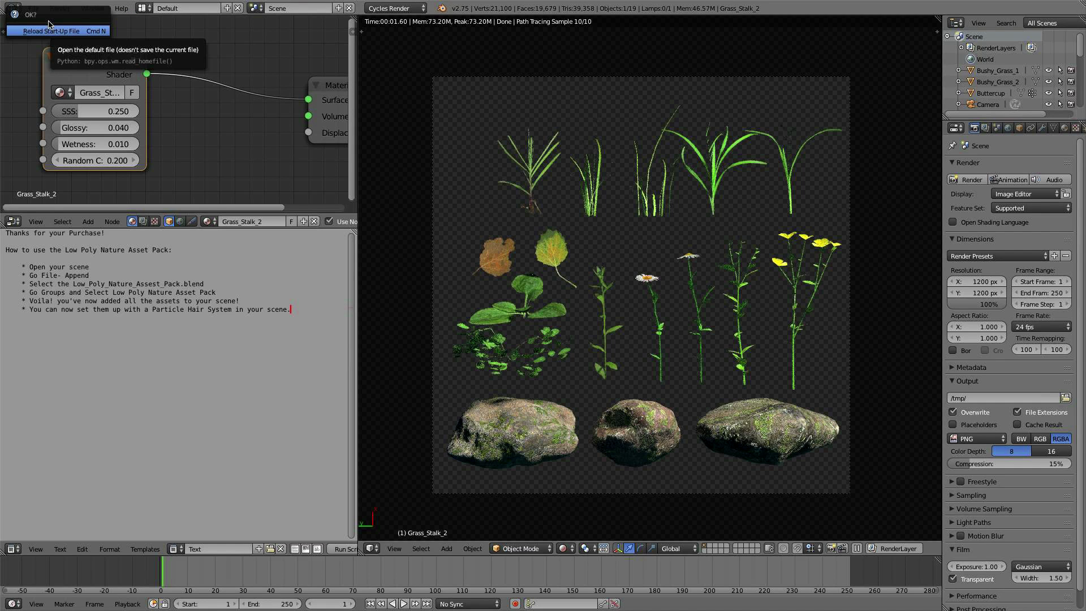
{"action": "left_click", "coordinate": [52, 25]}
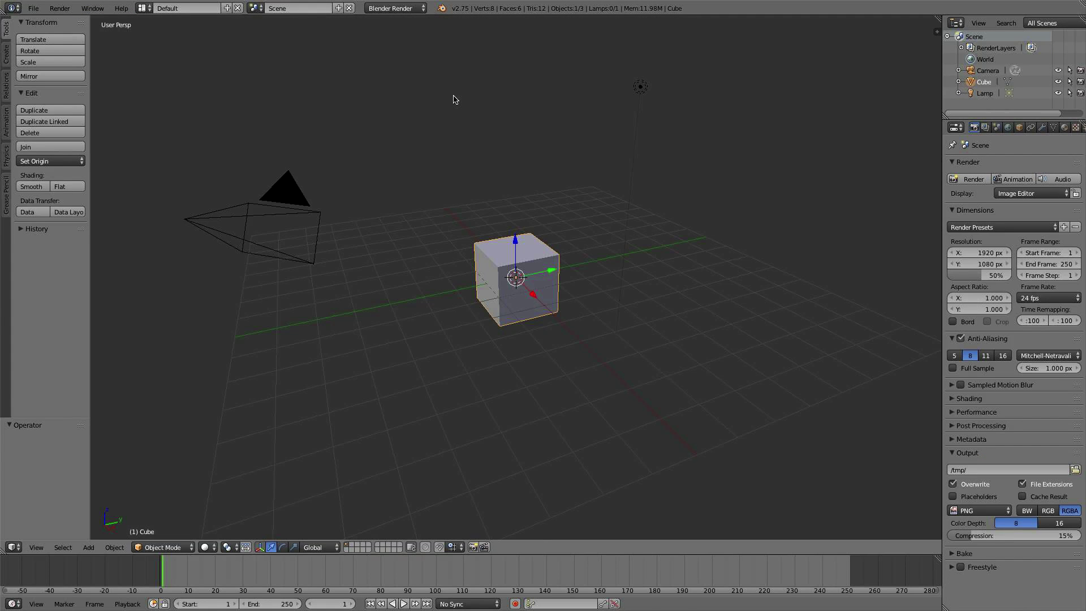
{"action": "key", "text": "a"}
{"action": "key", "text": "a"}
{"action": "key", "text": "x"}
{"action": "left_click", "coordinate": [480, 113]}
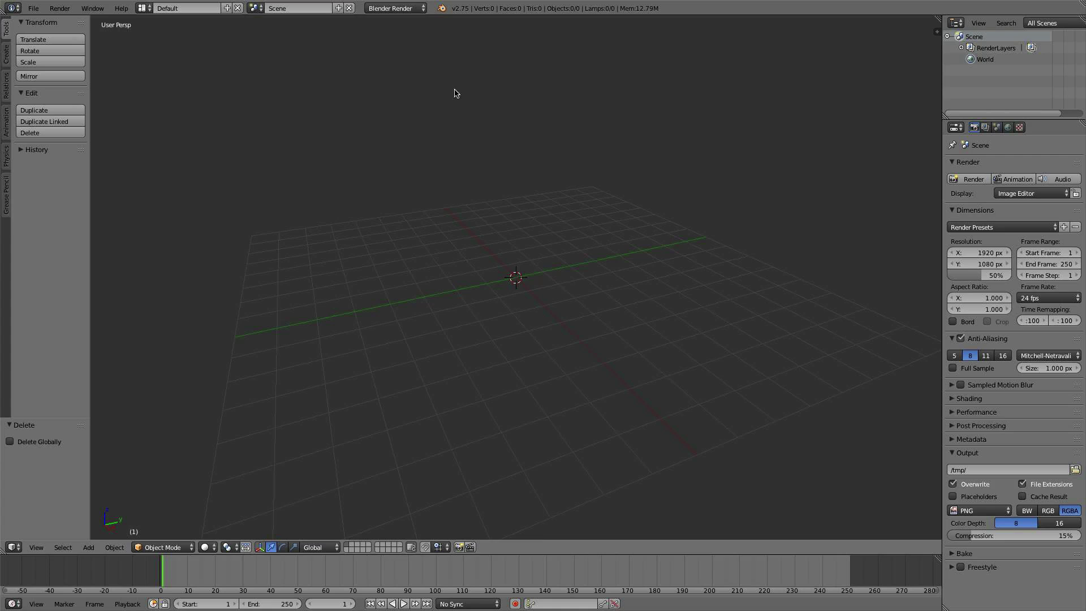
Step: Switch the render engine to Cycles and add a plane scaled up 3 times
{"action": "left_click", "coordinate": [399, 9]}
{"action": "left_click", "coordinate": [398, 45]}
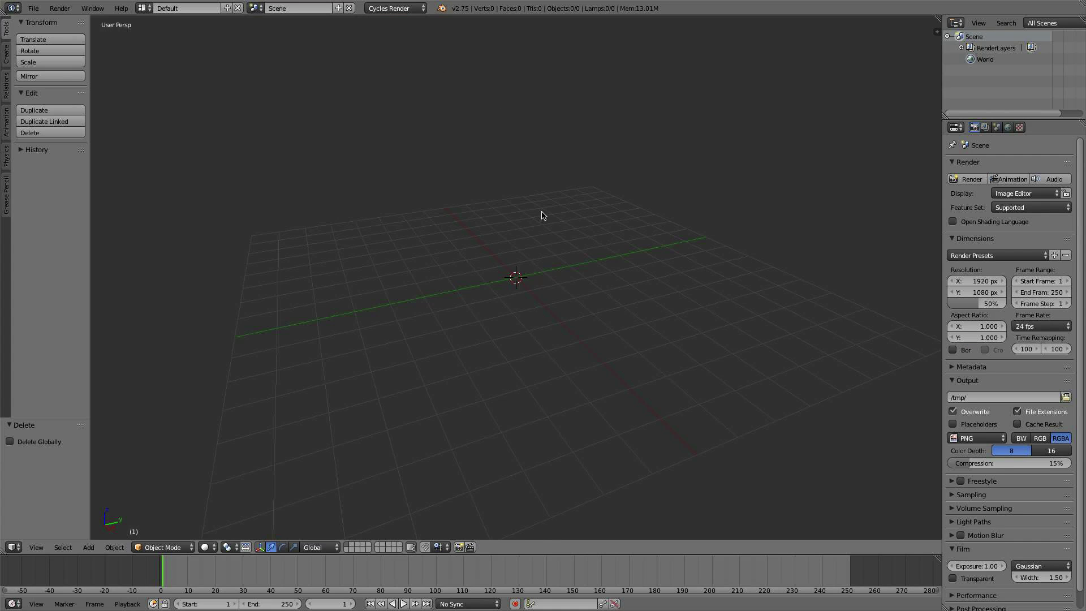
{"action": "key", "text": "shift+a"}
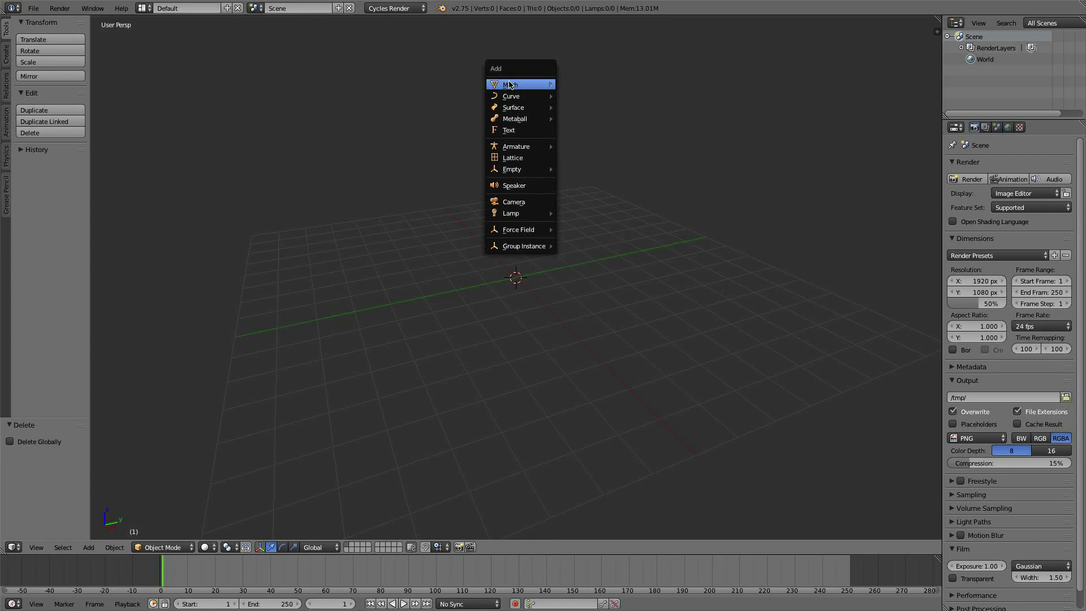
{"action": "mouse_move", "coordinate": [520, 85]}
{"action": "left_click", "coordinate": [569, 86]}
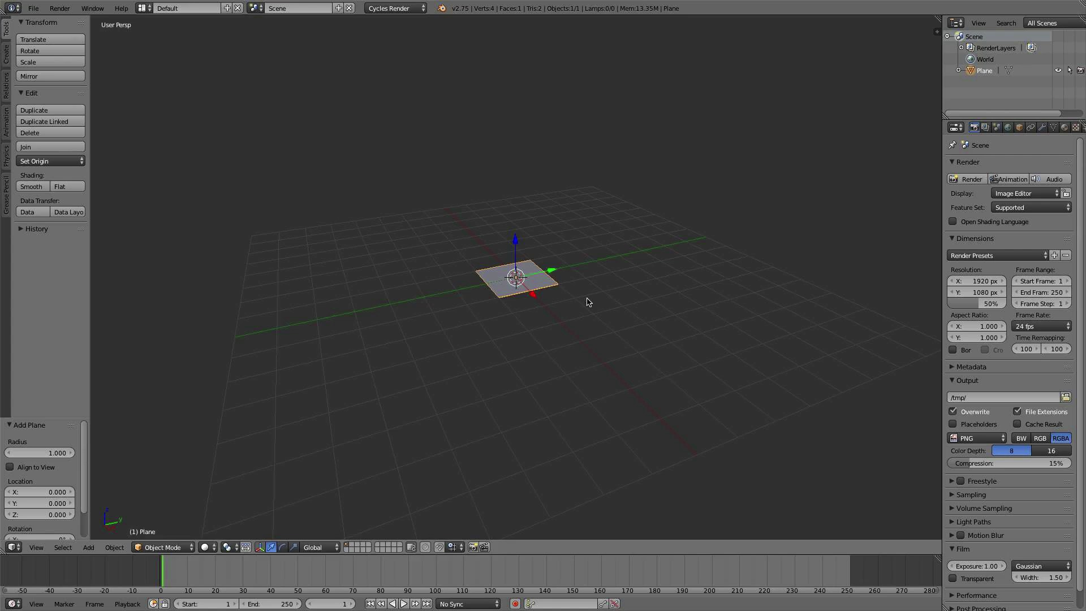
{"action": "type", "text": "s3"}
{"action": "key", "text": "Return"}
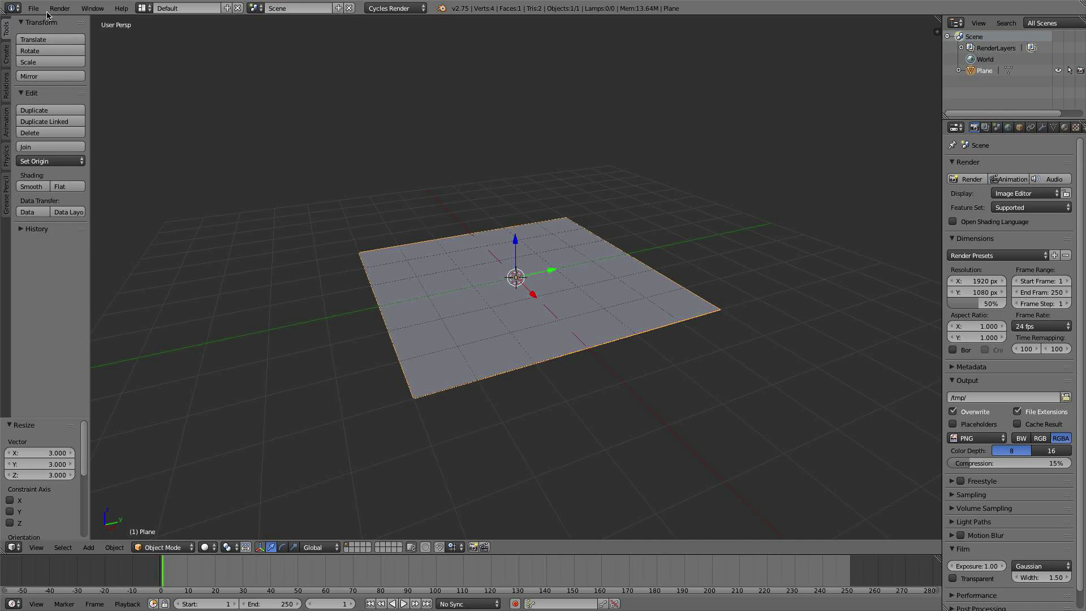
Step: In the Append browser, go into the asset pack .blend's Group folder and pick Low Poly Nature Asset Pack
{"action": "left_click", "coordinate": [34, 8]}
{"action": "left_click", "coordinate": [56, 184]}
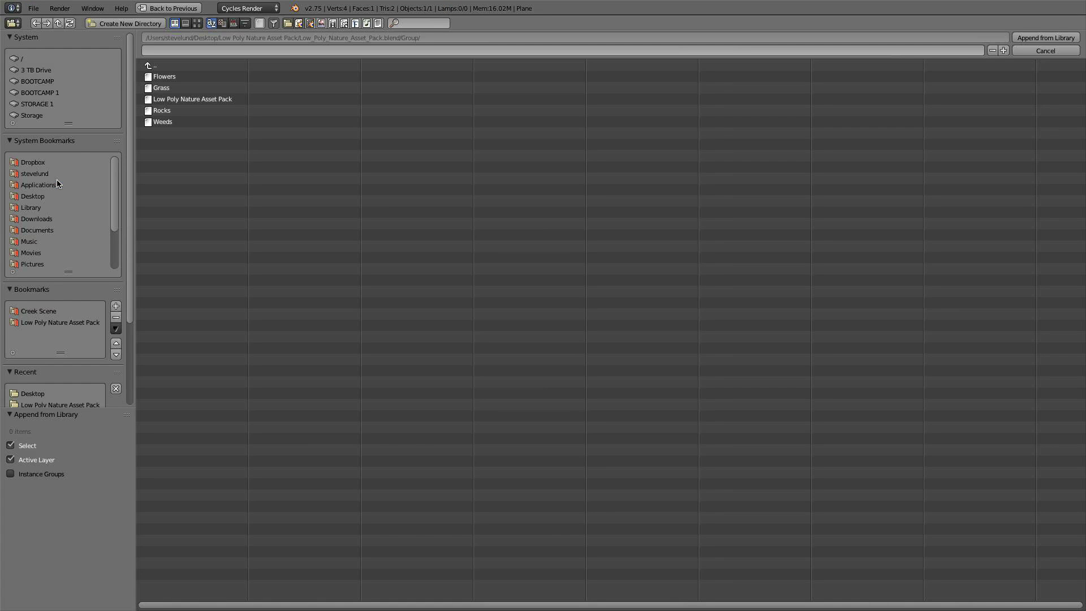
{"action": "left_click", "coordinate": [75, 327]}
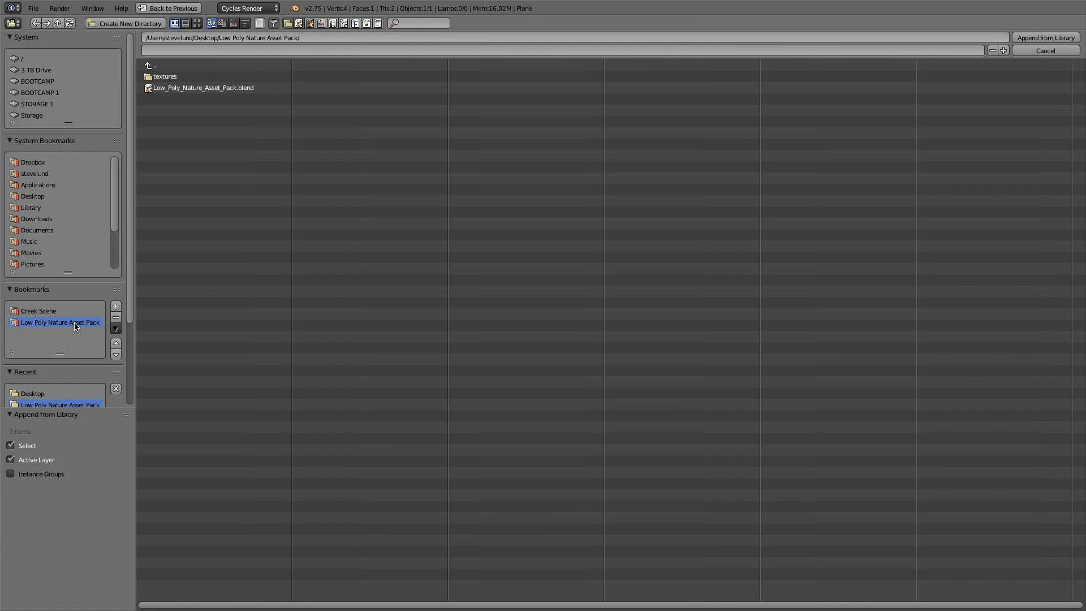
{"action": "left_click", "coordinate": [220, 89]}
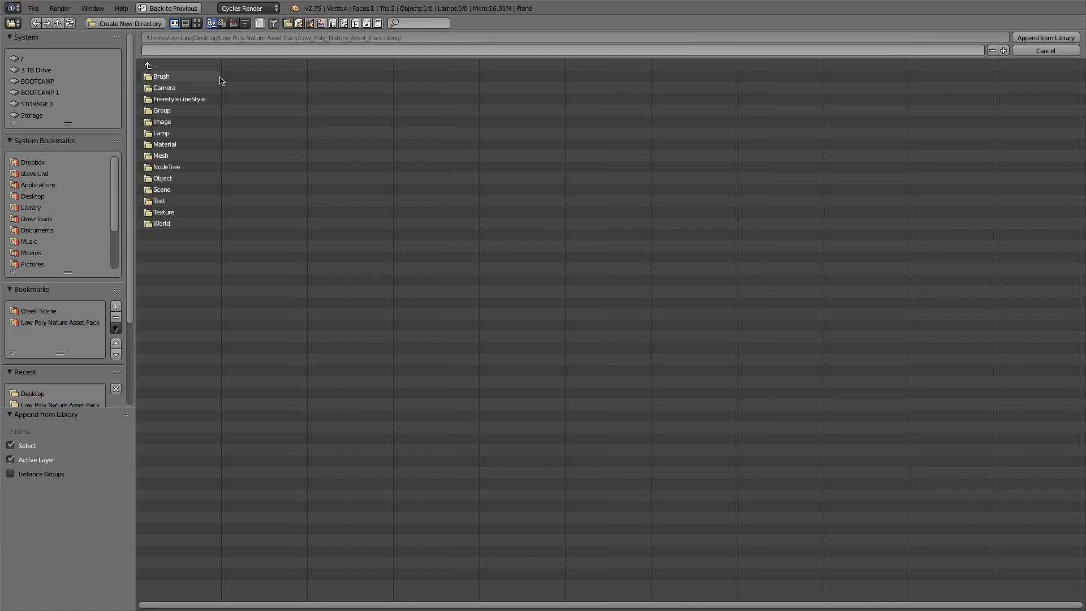
{"action": "left_click", "coordinate": [171, 111]}
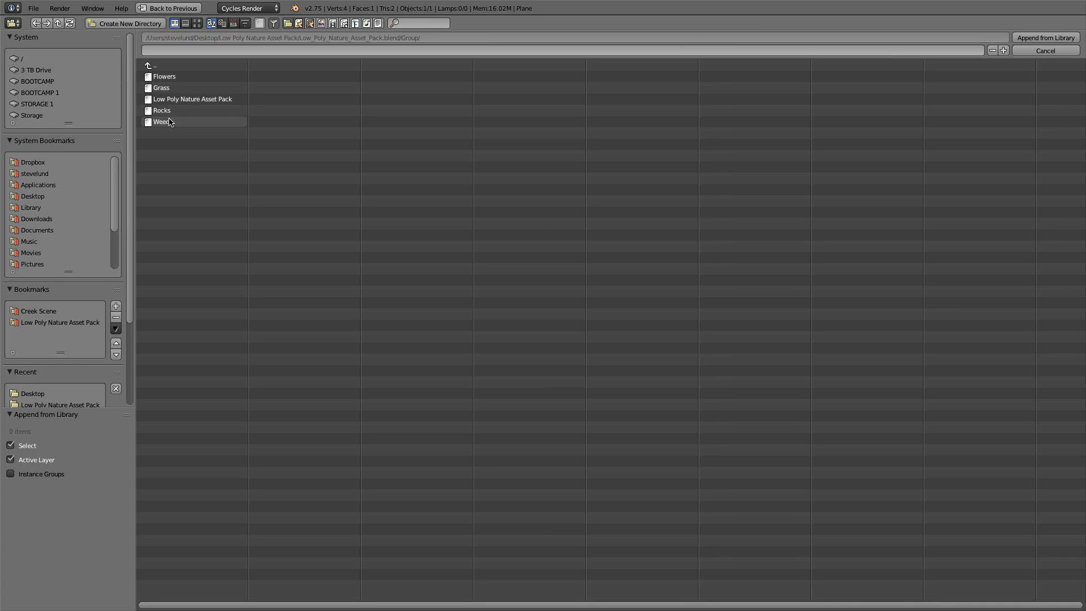
{"action": "left_click", "coordinate": [200, 104]}
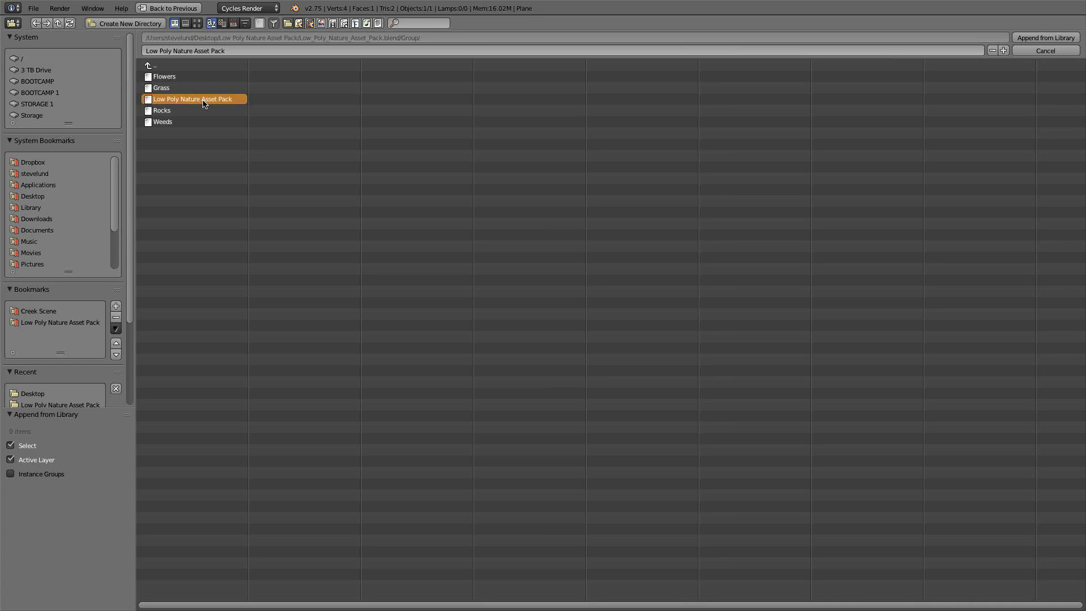
Step: Append the asset pack group and lower the plane 1.327 on Z beneath it
{"action": "left_click", "coordinate": [1056, 40]}
{"action": "scroll", "coordinate": [515, 325], "scroll_direction": "up", "scroll_amount": 2}
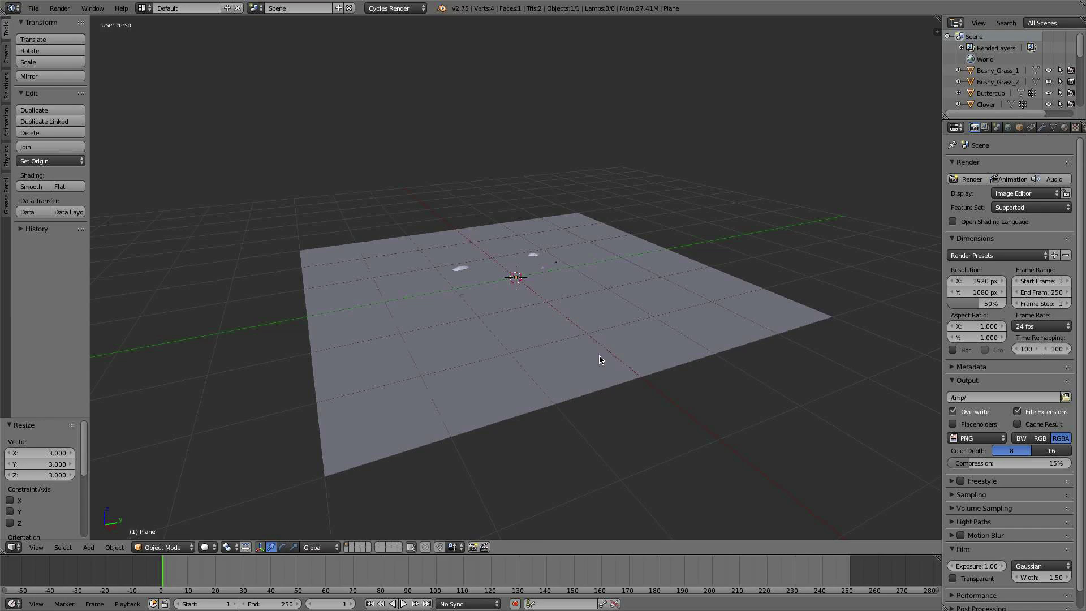
{"action": "left_click_drag", "start_coordinate": [512, 240], "coordinate": [514, 300]}
{"action": "middle_click_drag", "start_coordinate": [514, 300], "coordinate": [711, 441]}
Step: Orbit around the appended assets, selecting a rock and Flower_Plant to inspect them
{"action": "scroll", "coordinate": [695, 430], "scroll_direction": "up", "scroll_amount": 3}
{"action": "scroll", "coordinate": [694, 431], "scroll_direction": "up", "scroll_amount": 2}
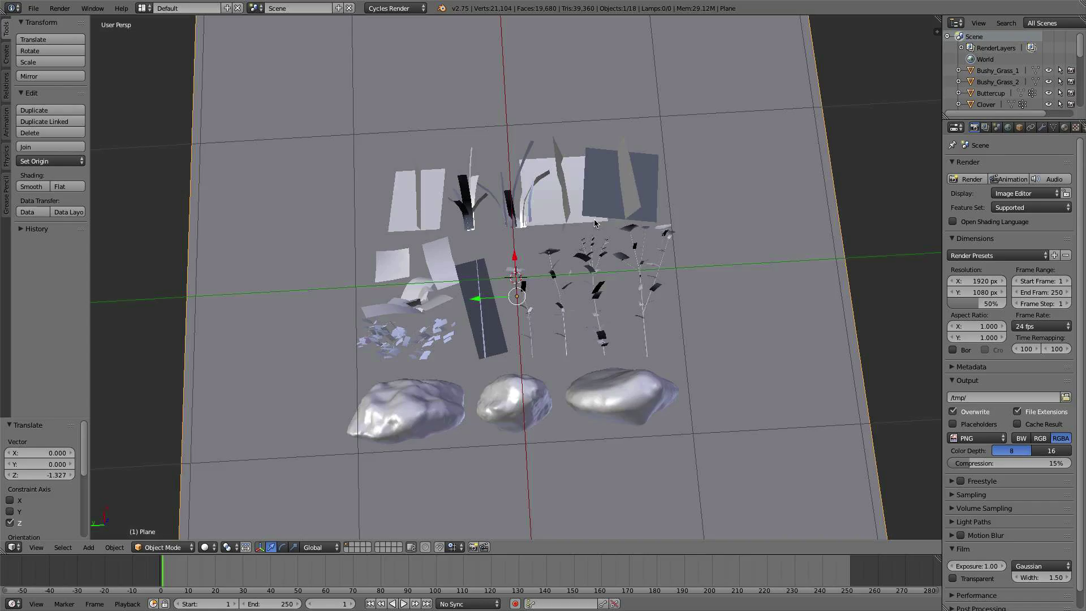
{"action": "middle_click_drag", "start_coordinate": [594, 220], "coordinate": [588, 297]}
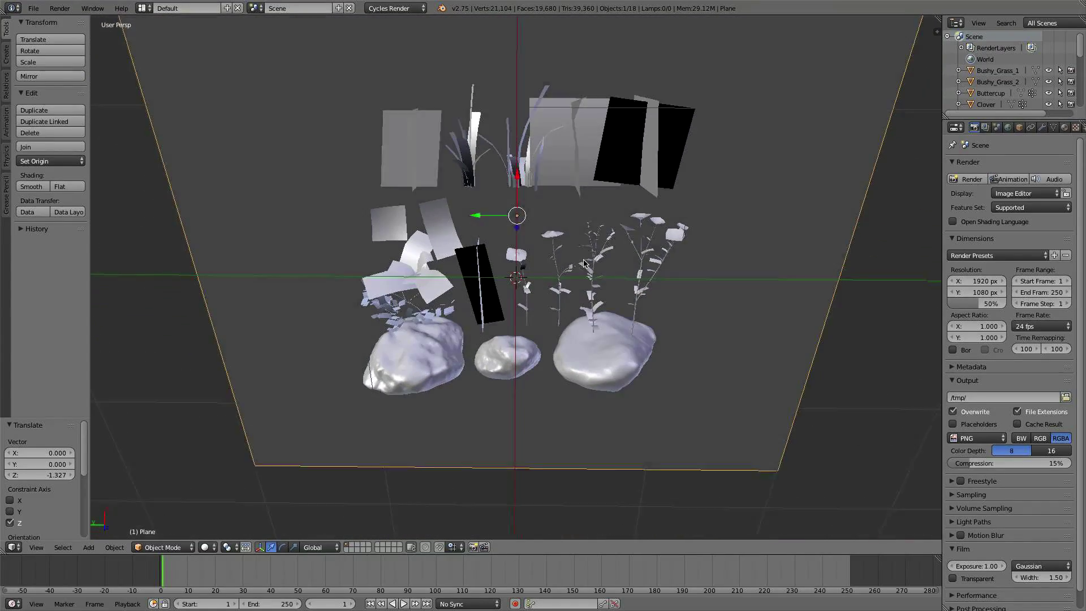
{"action": "right_click", "coordinate": [588, 264]}
{"action": "right_click", "coordinate": [594, 264]}
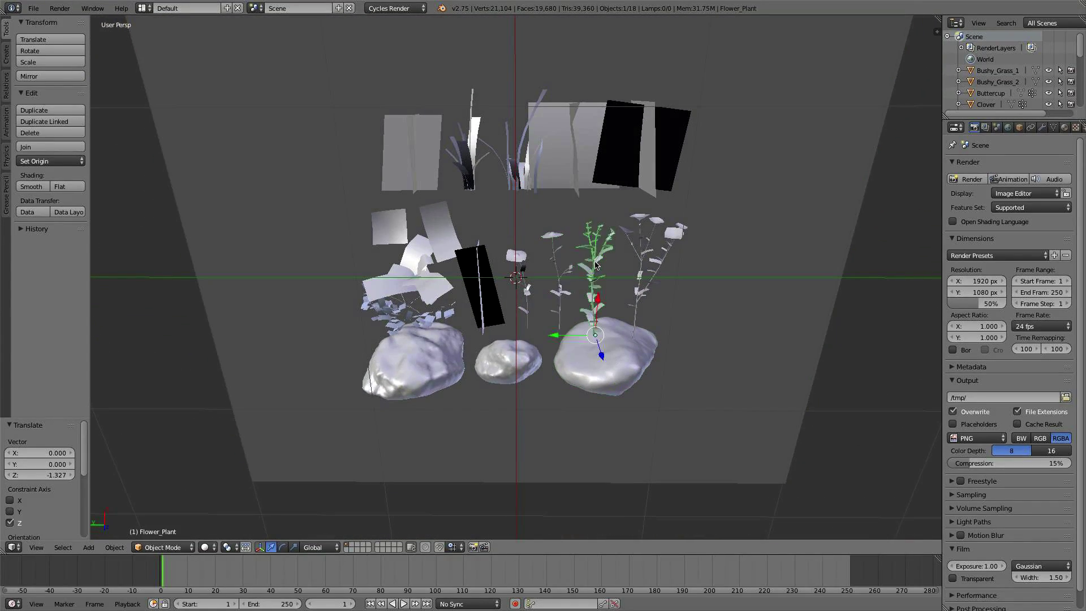
{"action": "scroll", "coordinate": [595, 264], "scroll_direction": "down", "scroll_amount": 4}
{"action": "middle_click_drag", "start_coordinate": [626, 279], "coordinate": [460, 243]}
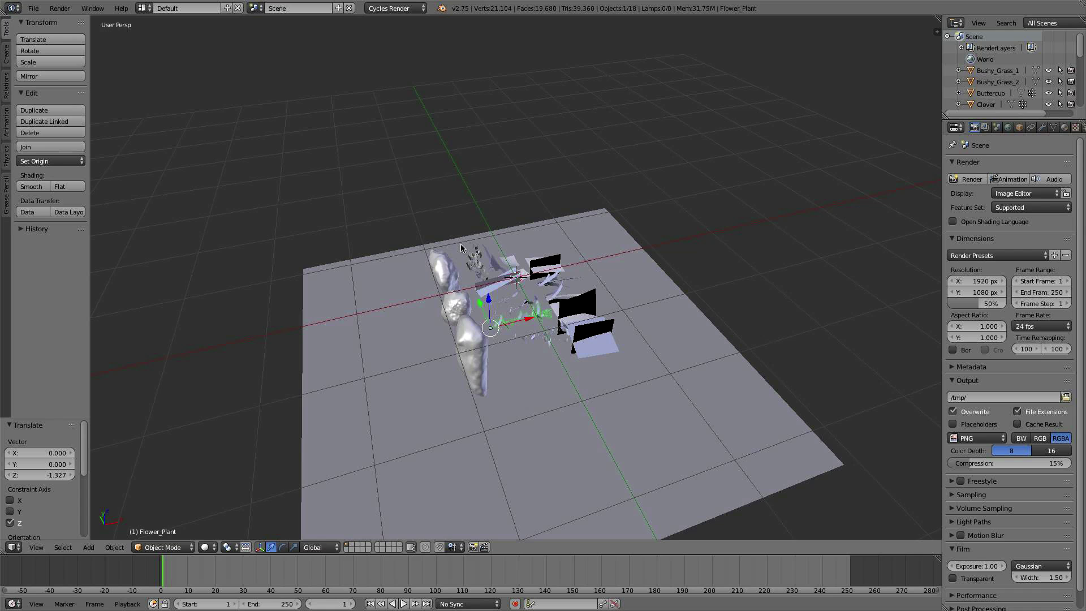
{"action": "middle_click_drag", "start_coordinate": [556, 271], "coordinate": [540, 244]}
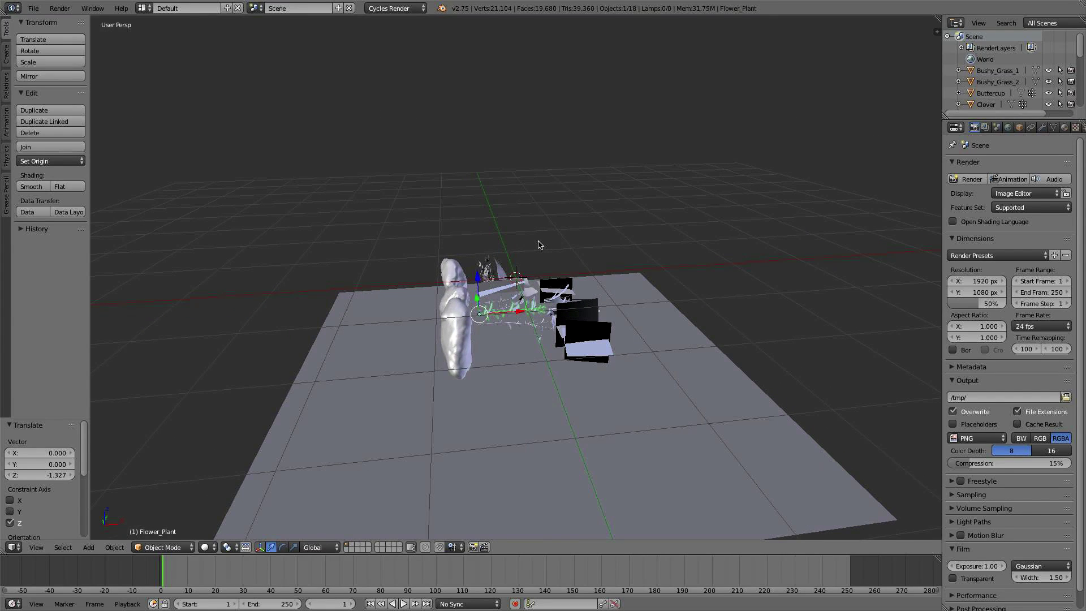
Step: Move the plane to its own layer and show only that layer
{"action": "right_click", "coordinate": [562, 408]}
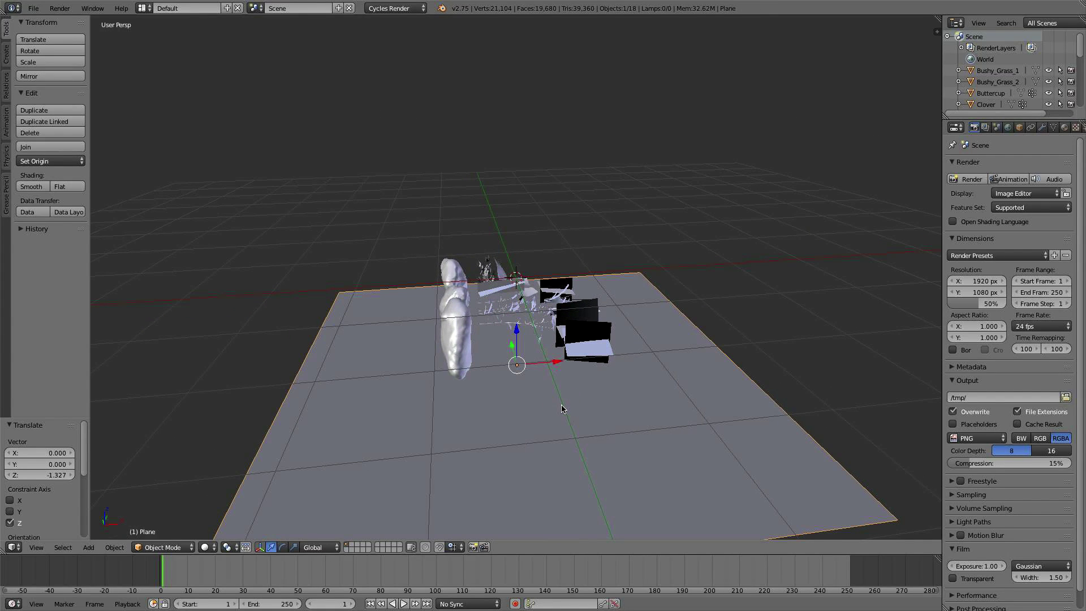
{"action": "key", "text": "m"}
{"action": "key", "text": "m"}
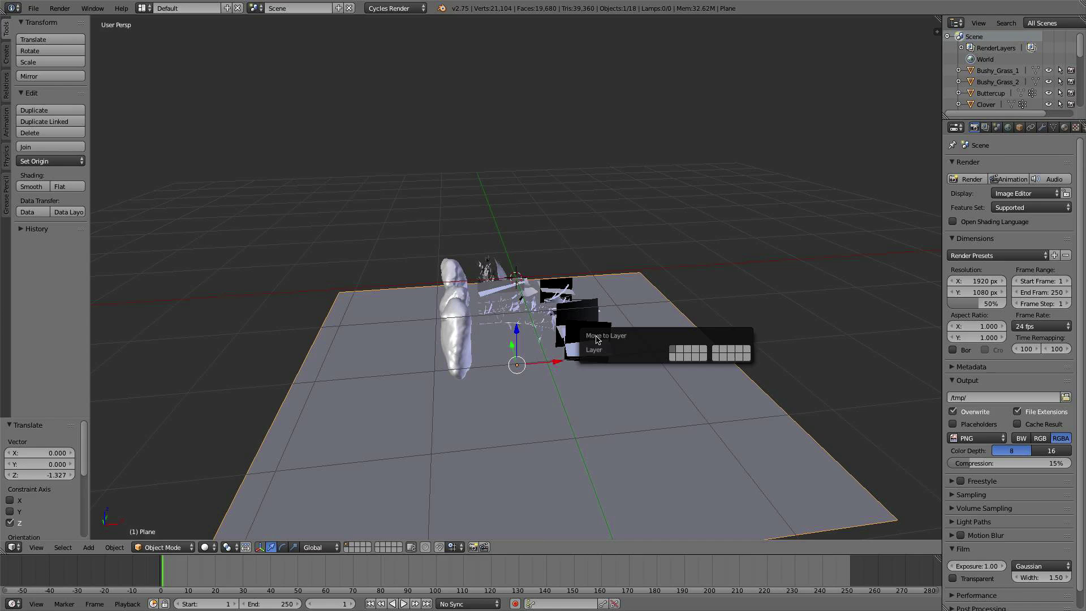
{"action": "left_click", "coordinate": [674, 349]}
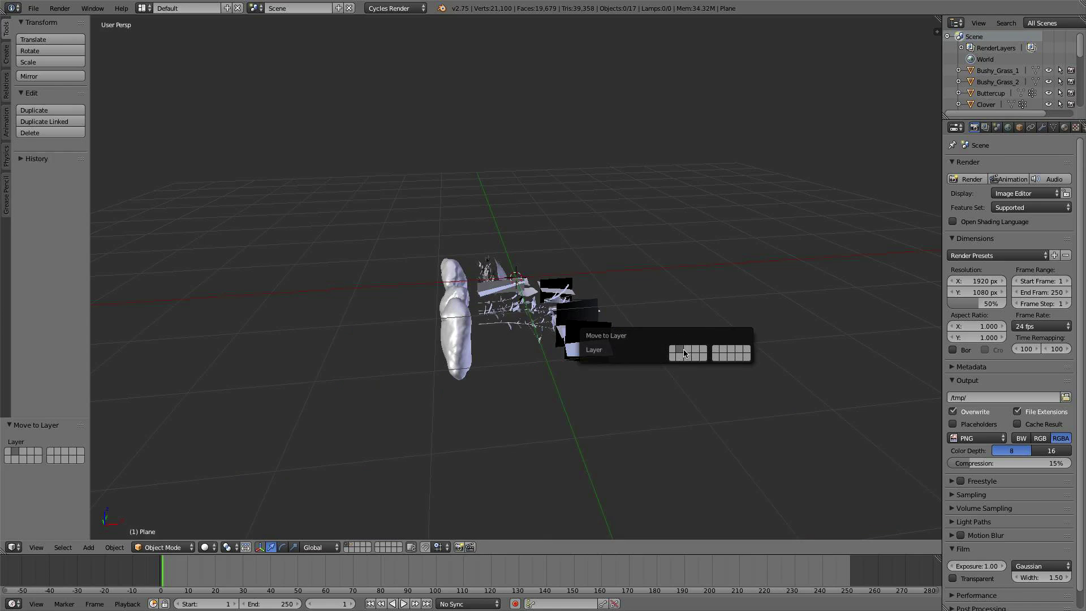
{"action": "left_click", "coordinate": [352, 545]}
{"action": "scroll", "coordinate": [636, 245], "scroll_direction": "down", "scroll_amount": 4}
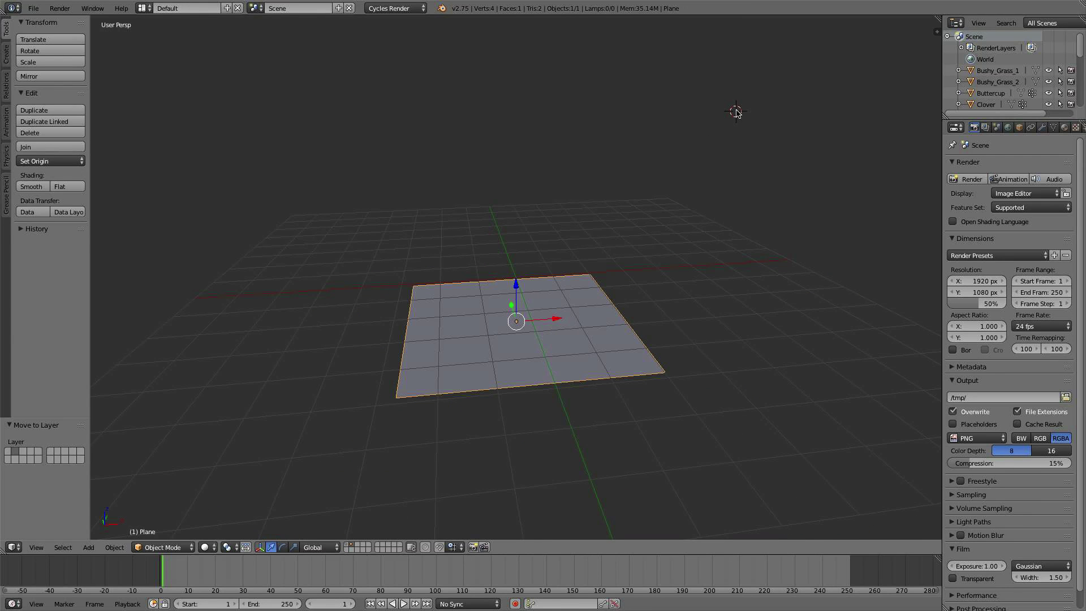
Step: Add a sun lamp rotated 31.827° with strength 5
{"action": "key", "text": "shift+a"}
{"action": "mouse_move", "coordinate": [717, 252]}
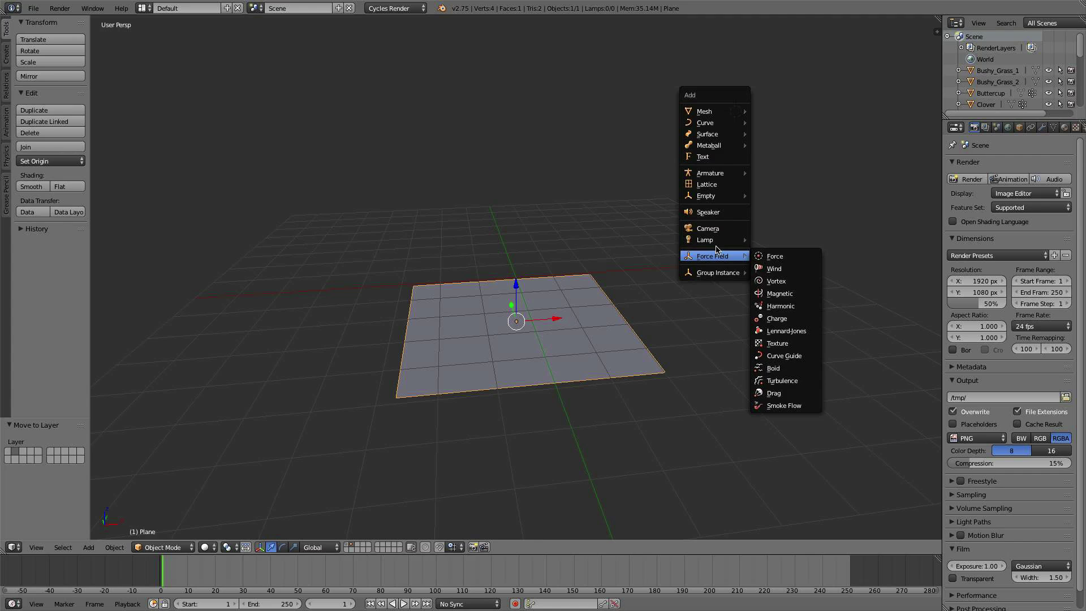
{"action": "left_click", "coordinate": [775, 253]}
{"action": "key", "text": "r"}
{"action": "left_click", "coordinate": [645, 407]}
{"action": "left_click", "coordinate": [1043, 126]}
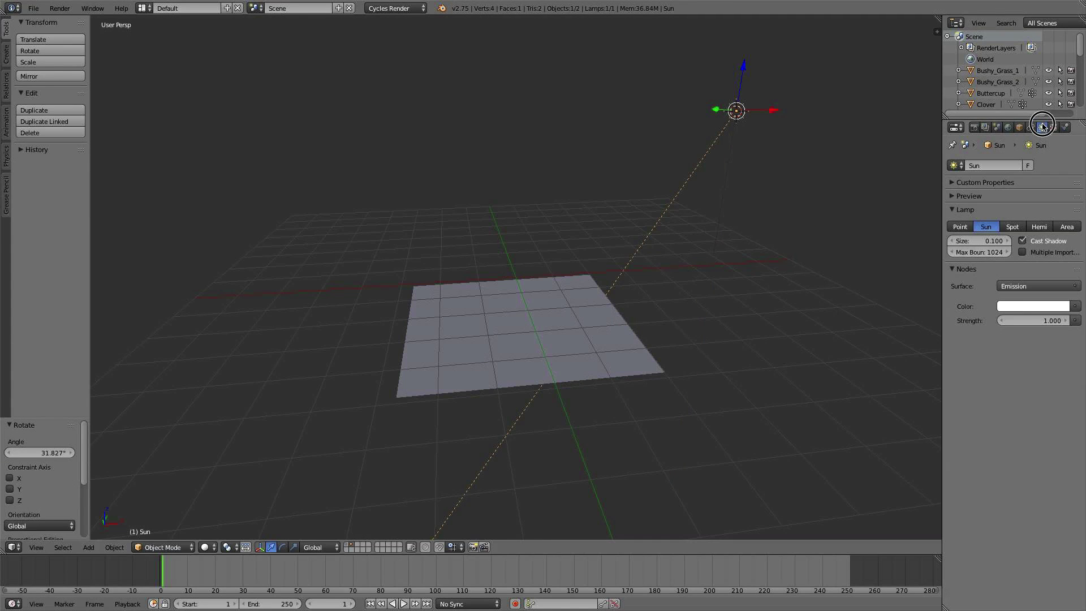
{"action": "left_click", "coordinate": [1006, 321]}
{"action": "type", "text": "5"}
{"action": "key", "text": "Return"}
{"action": "left_click", "coordinate": [1034, 306]}
Step: Use a Sky Texture for the World background colour
{"action": "left_click", "coordinate": [1008, 128]}
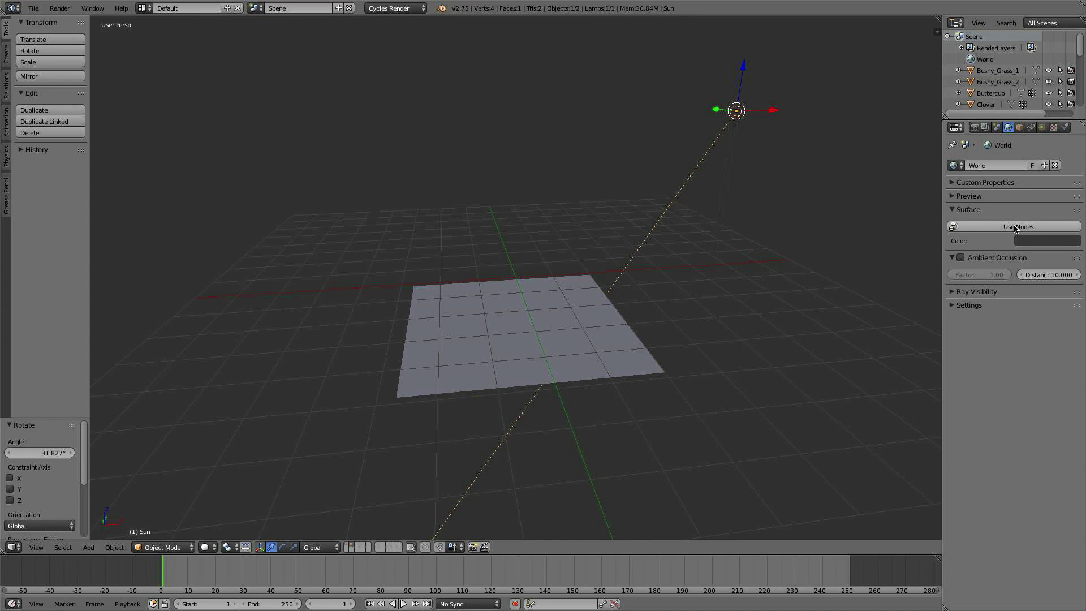
{"action": "left_click", "coordinate": [1073, 249]}
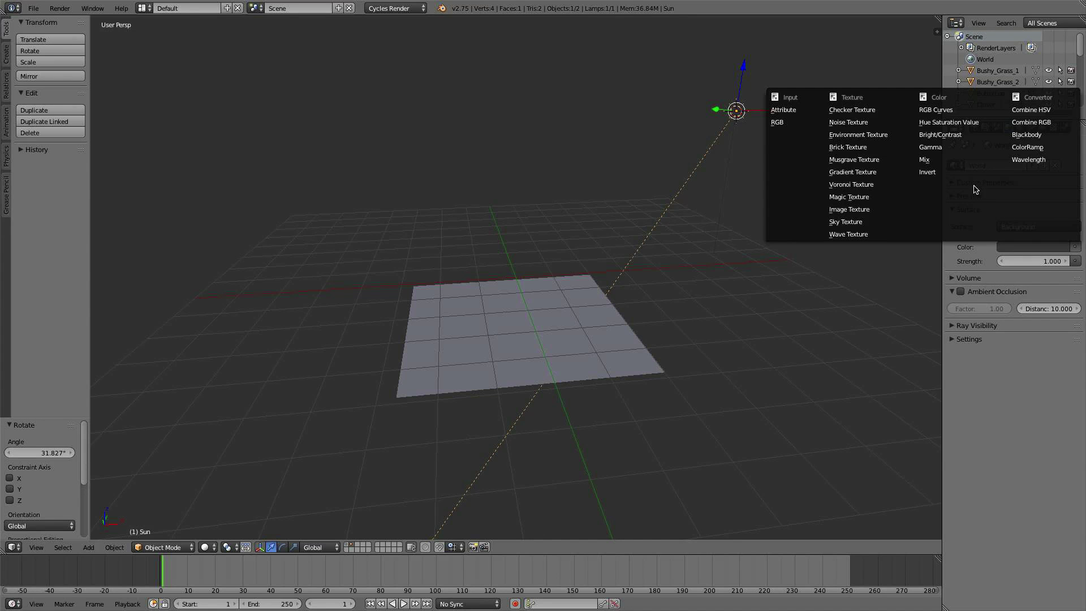
{"action": "left_click", "coordinate": [858, 222]}
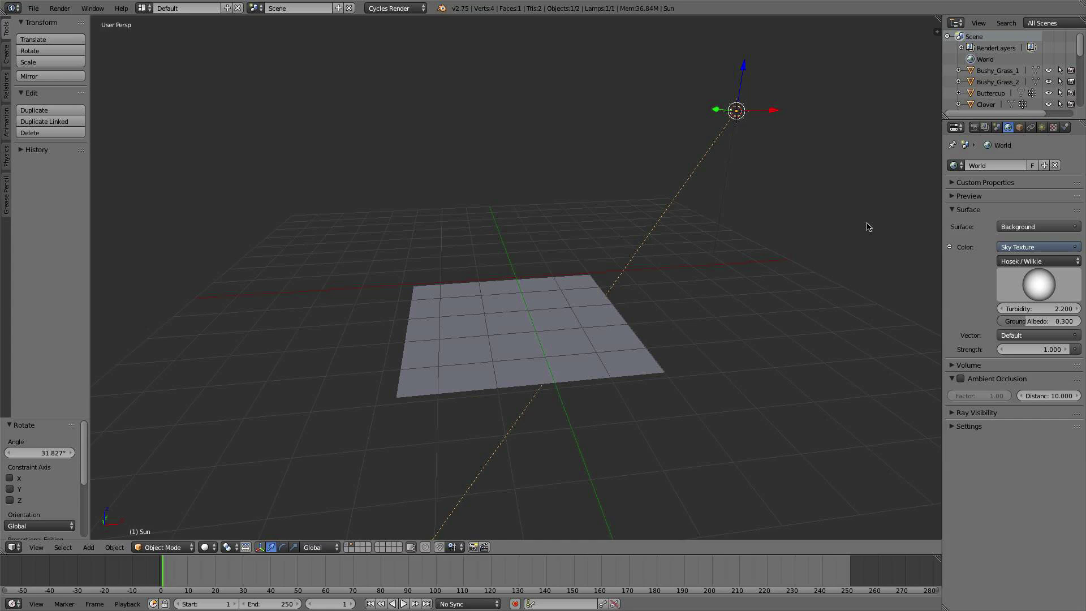
Step: Add a particle system to the plane and set its type to Hair
{"action": "scroll", "coordinate": [647, 288], "scroll_direction": "up", "scroll_amount": 2}
{"action": "right_click", "coordinate": [642, 382]}
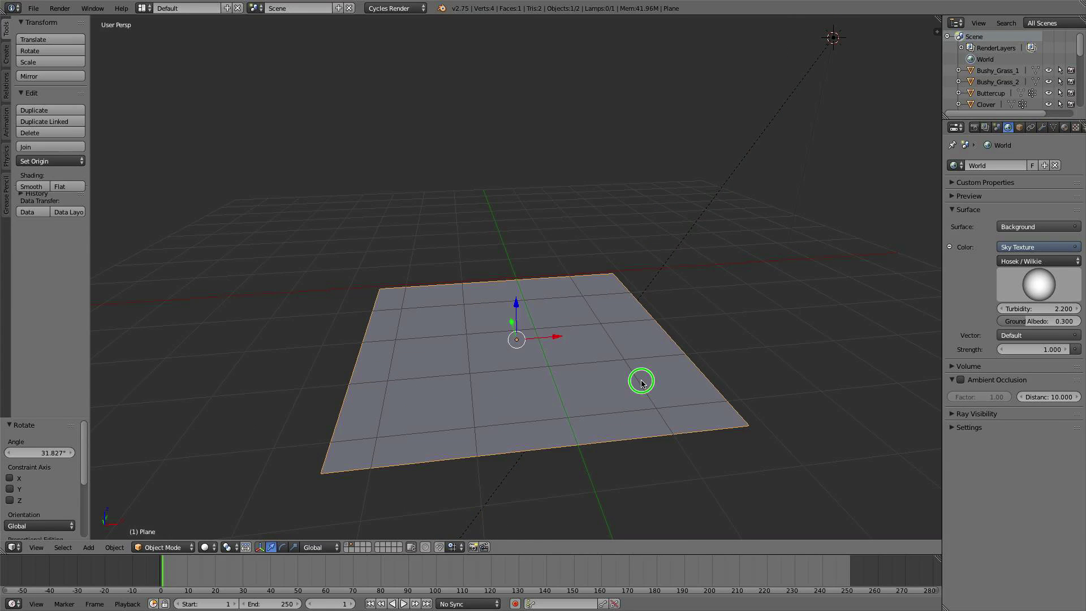
{"action": "scroll", "coordinate": [1042, 127], "scroll_direction": "down", "scroll_amount": 4}
{"action": "left_click", "coordinate": [1042, 127]}
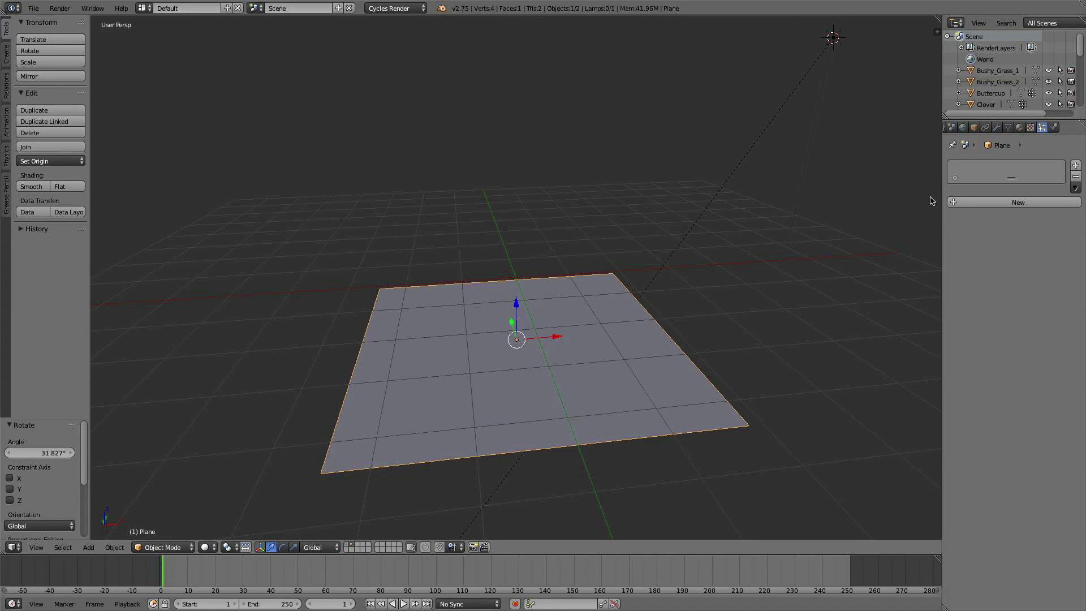
{"action": "left_click_drag", "start_coordinate": [942, 197], "coordinate": [820, 195]}
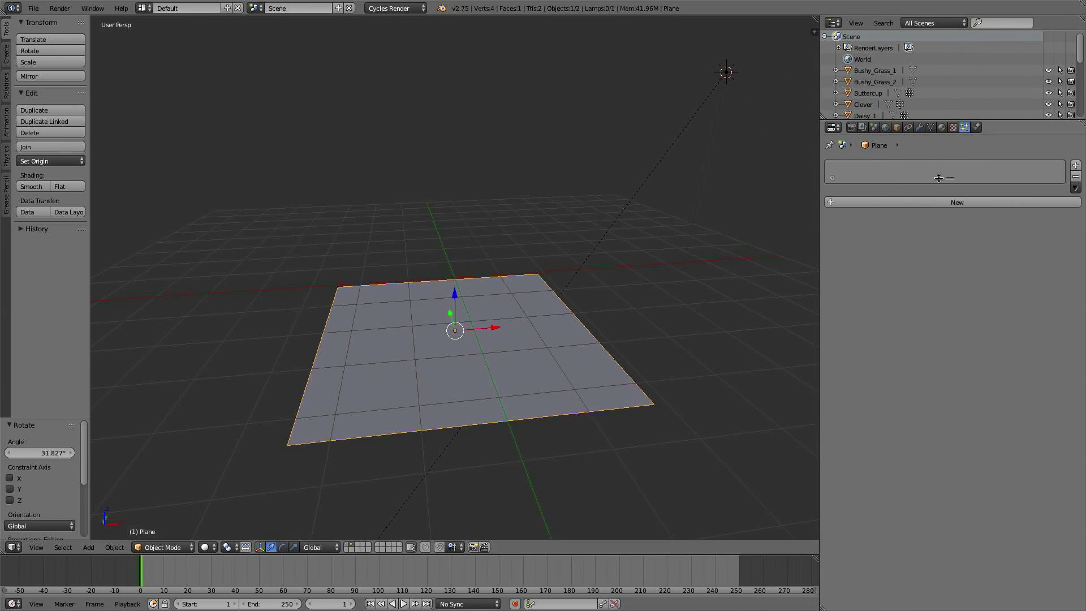
{"action": "left_click", "coordinate": [959, 206]}
{"action": "left_click", "coordinate": [943, 214]}
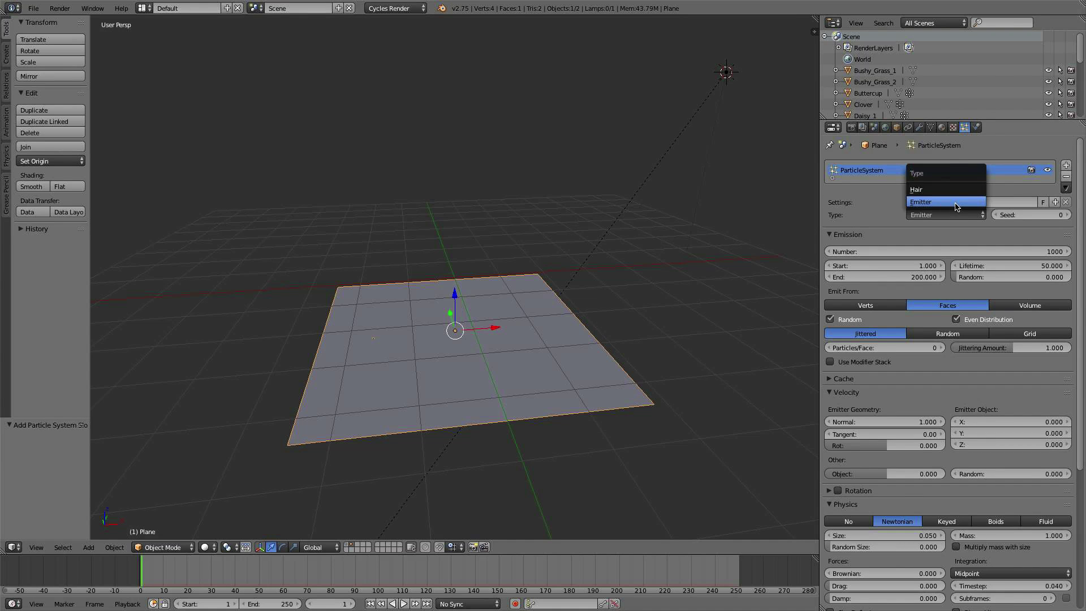
{"action": "left_click", "coordinate": [955, 191]}
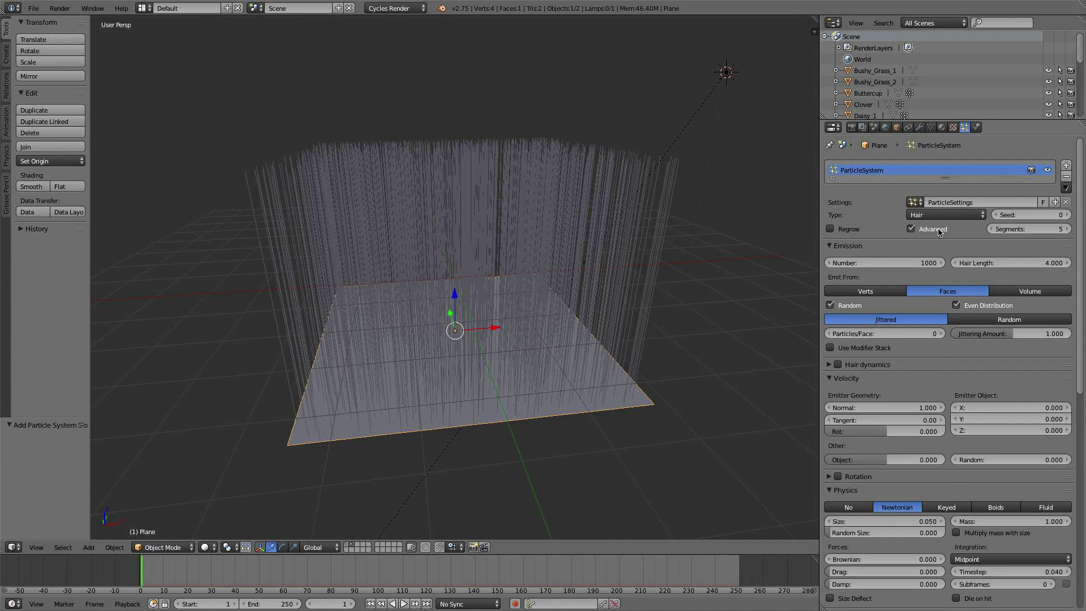
Step: Set the hair to render as Group and bring up the Dupli Group list
{"action": "scroll", "coordinate": [955, 238], "scroll_direction": "down", "scroll_amount": 5}
{"action": "scroll", "coordinate": [955, 238], "scroll_direction": "down", "scroll_amount": 6}
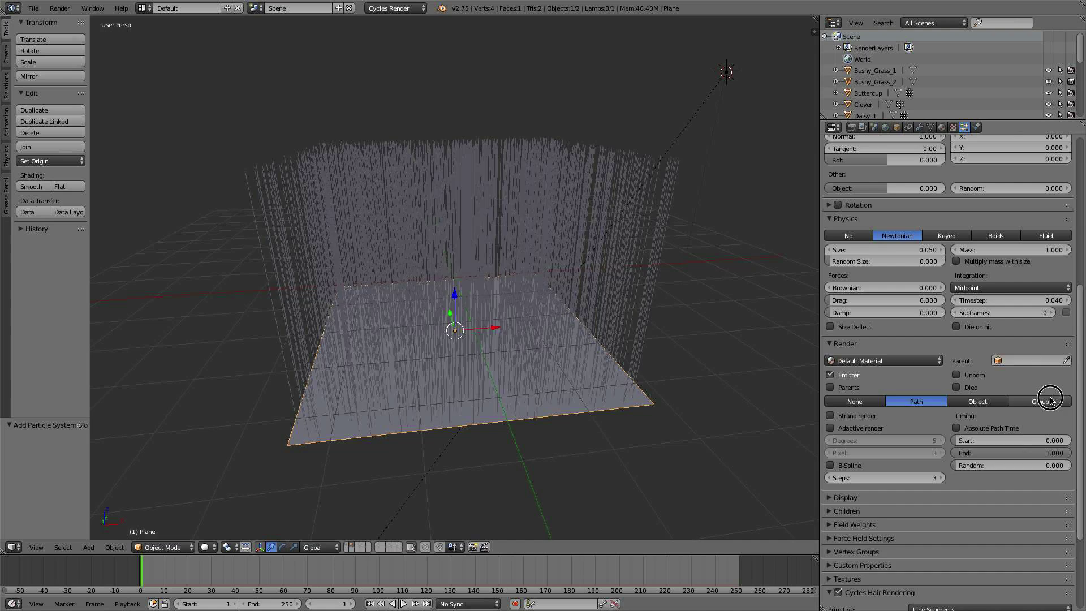
{"action": "left_click", "coordinate": [1048, 401]}
{"action": "left_click", "coordinate": [1019, 416]}
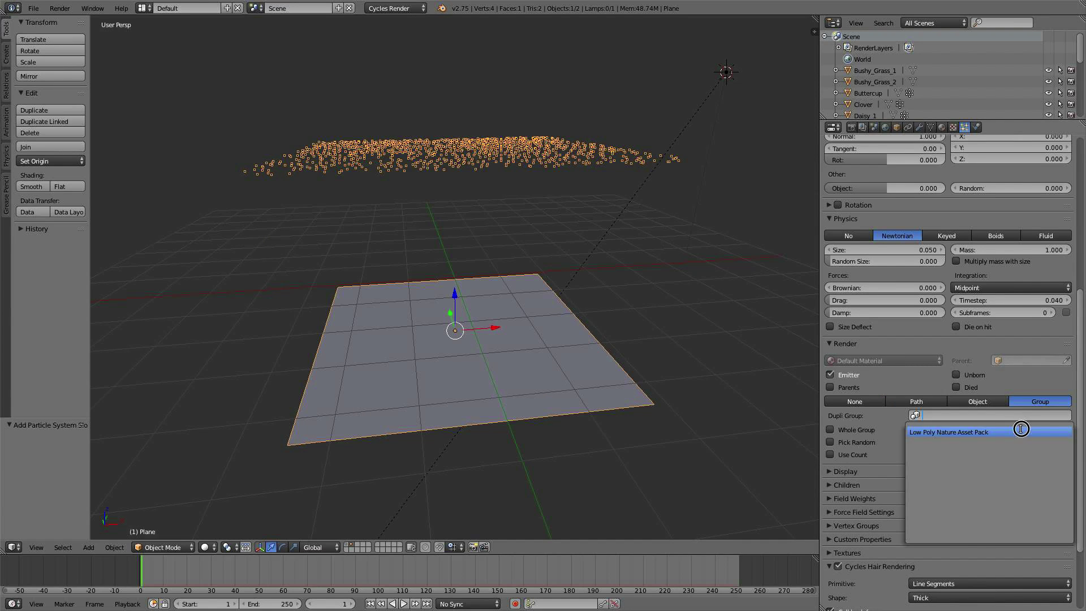
Step: Instance Low Poly Nature Asset Pack with rotation enabled at size 0.190, random size 0.283
{"action": "left_click", "coordinate": [1021, 430]}
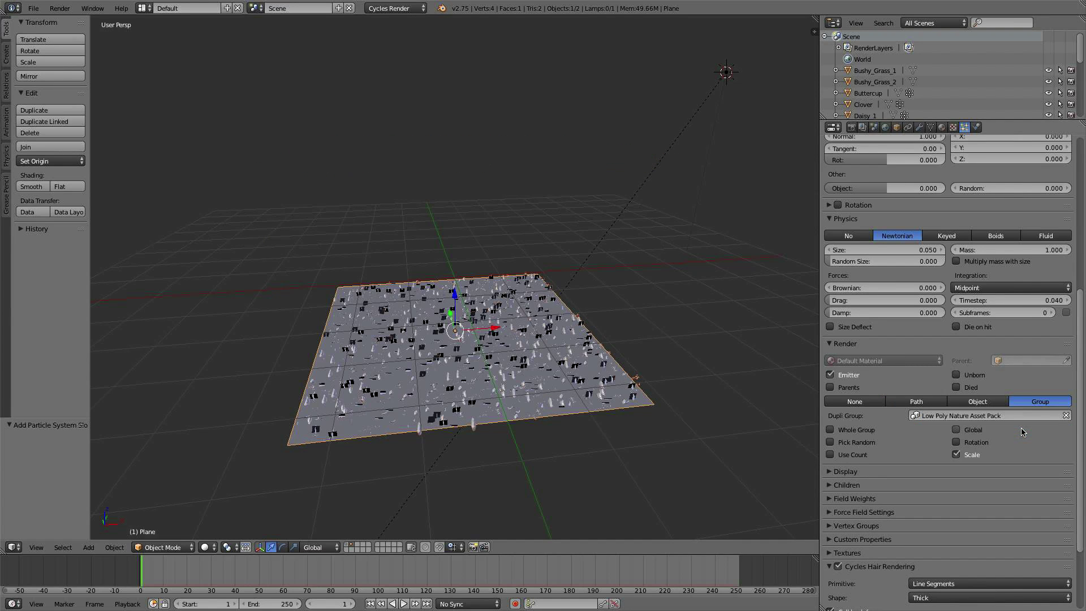
{"action": "left_click", "coordinate": [982, 443]}
{"action": "scroll", "coordinate": [455, 413], "scroll_direction": "up", "scroll_amount": 4}
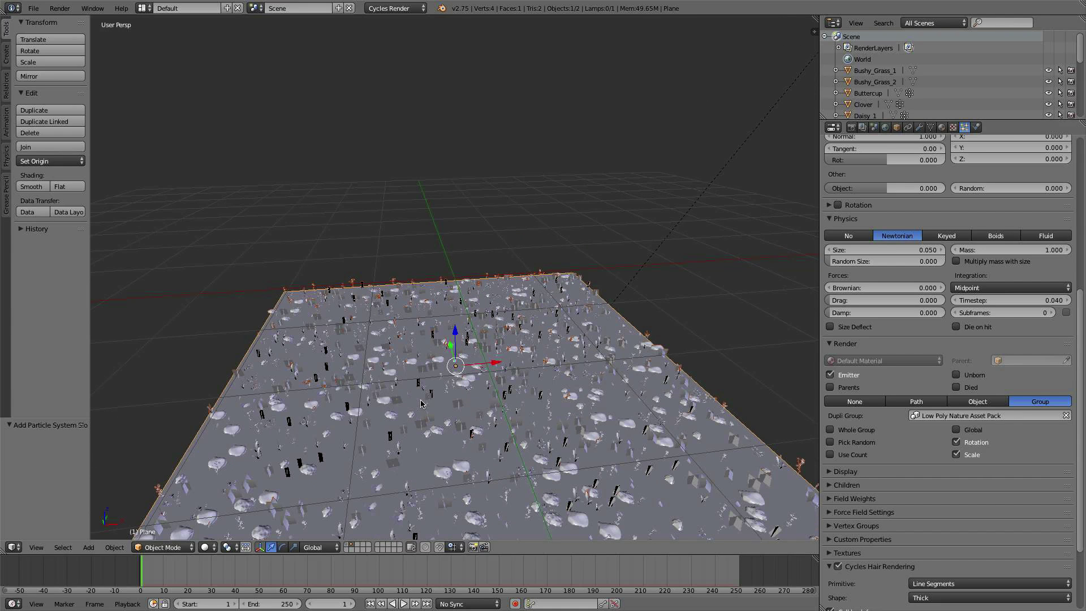
{"action": "scroll", "coordinate": [421, 403], "scroll_direction": "down", "scroll_amount": 3}
{"action": "left_click_drag", "start_coordinate": [883, 250], "coordinate": [942, 288]}
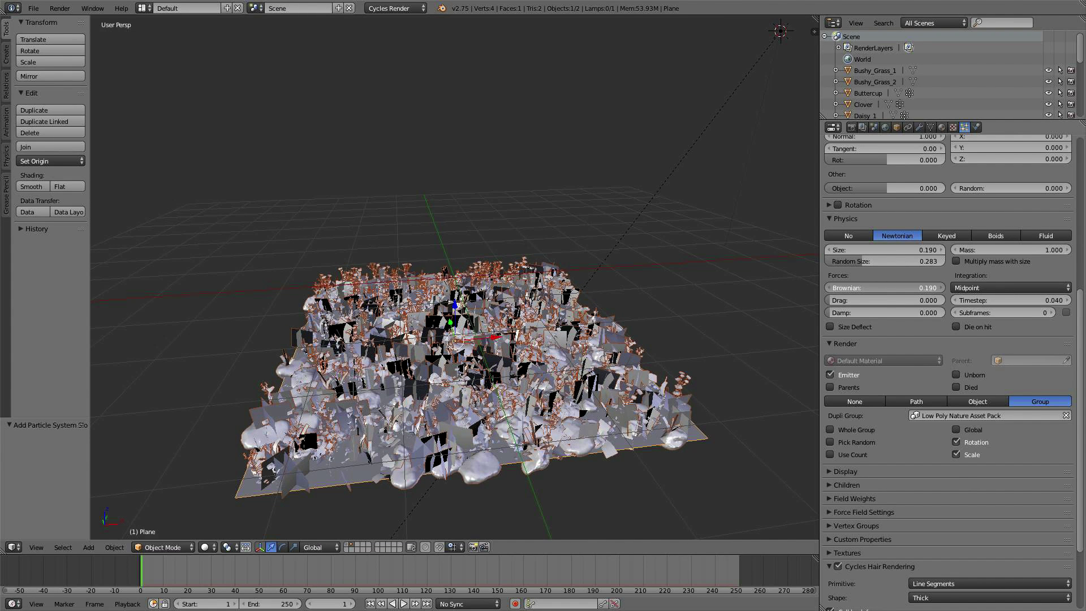
Step: Enable particle rotation with random 0.585 and phase 0.507
{"action": "scroll", "coordinate": [888, 289], "scroll_direction": "up", "scroll_amount": 5}
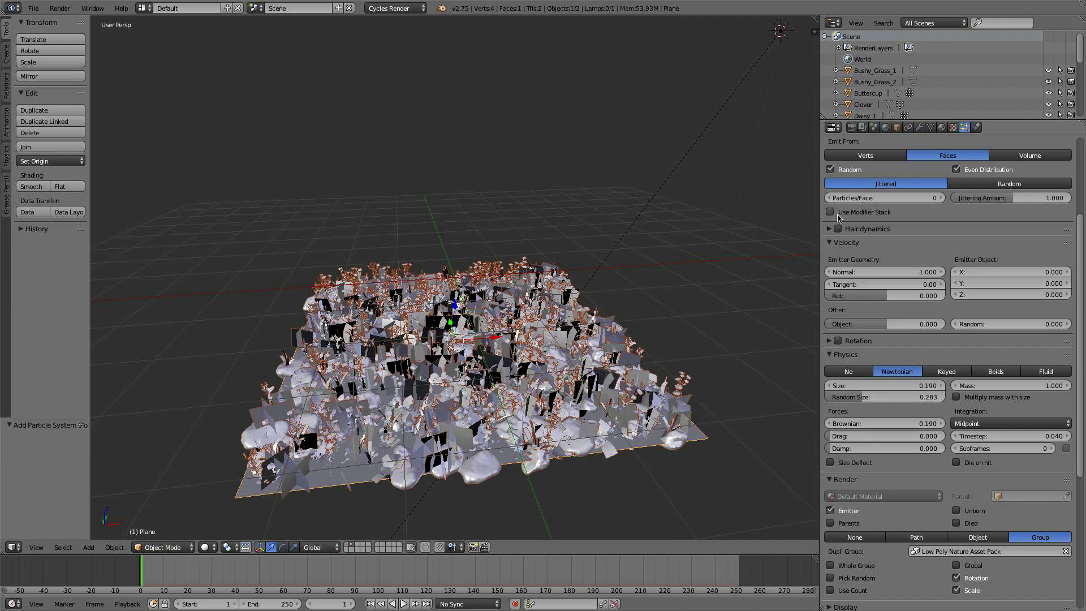
{"action": "left_click", "coordinate": [830, 341]}
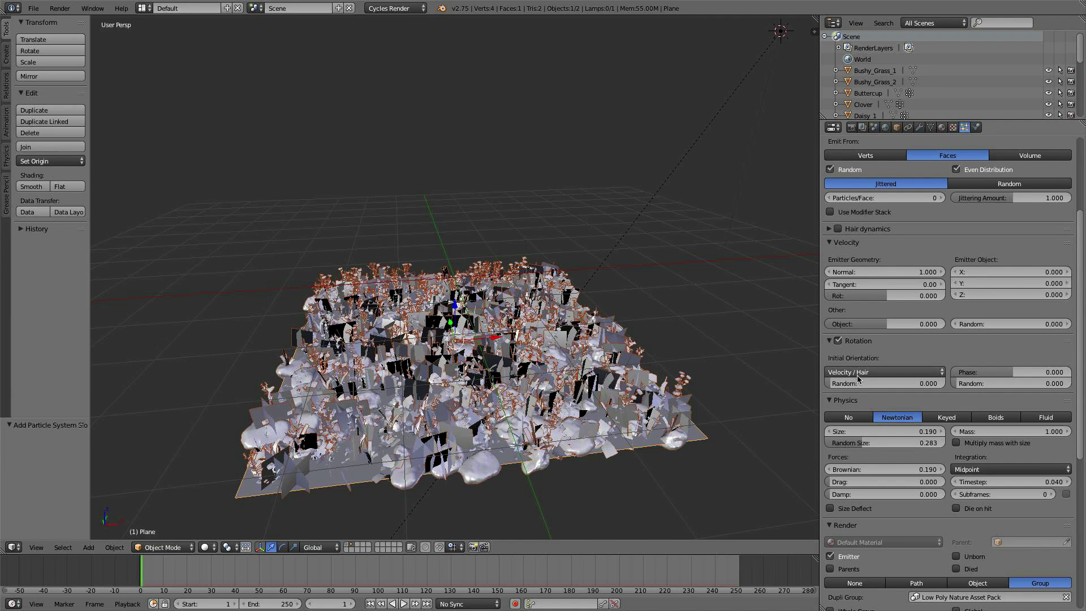
{"action": "left_click_drag", "start_coordinate": [885, 383], "coordinate": [905, 383]}
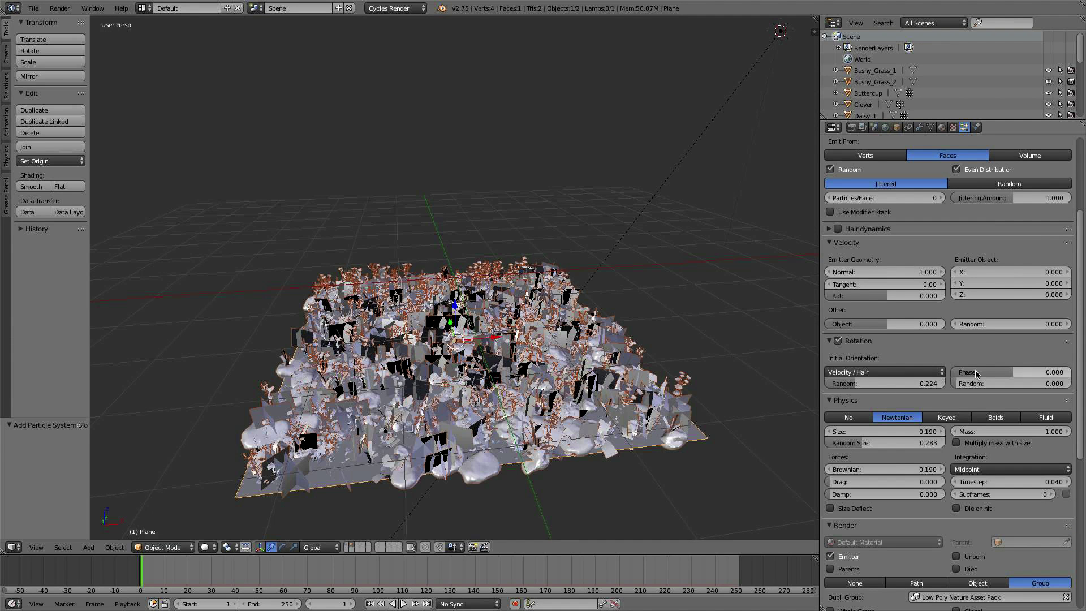
{"action": "left_click_drag", "start_coordinate": [995, 372], "coordinate": [1047, 372]}
{"action": "left_click_drag", "start_coordinate": [996, 383], "coordinate": [1051, 383]}
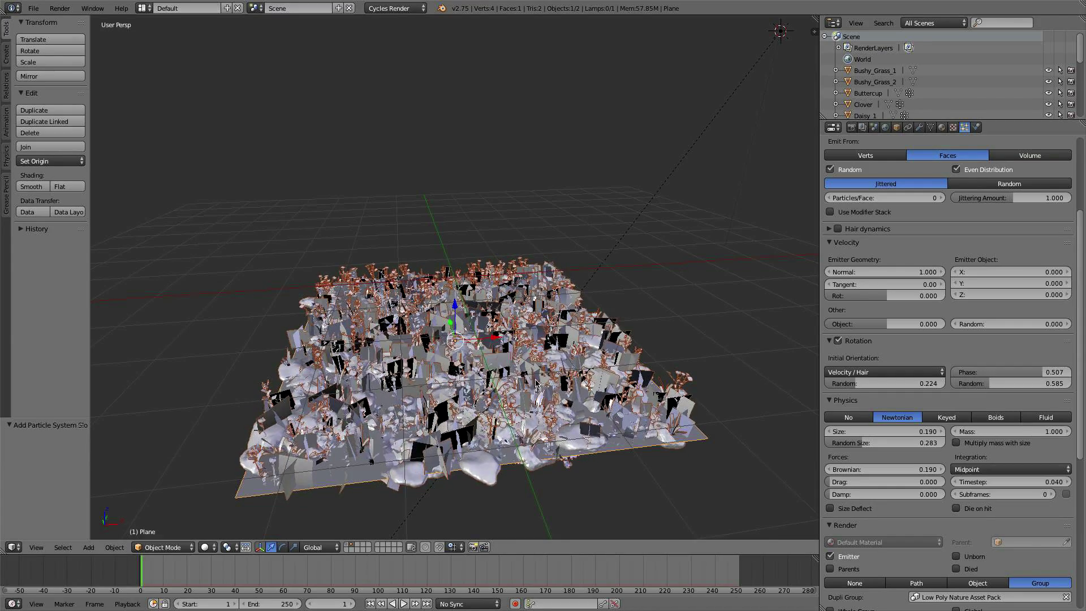
{"action": "scroll", "coordinate": [453, 340], "scroll_direction": "up", "scroll_amount": 5}
{"action": "scroll", "coordinate": [982, 459], "scroll_direction": "down", "scroll_amount": 4}
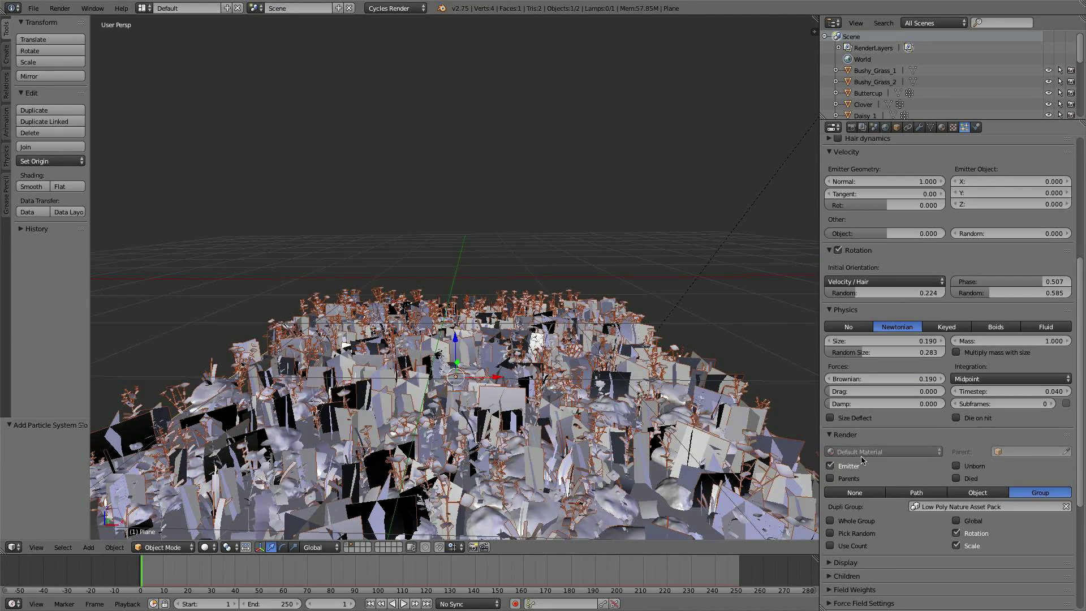
Step: Hide the emitter plane from render and preview the field in Rendered viewport shading
{"action": "left_click", "coordinate": [830, 466]}
{"action": "scroll", "coordinate": [443, 449], "scroll_direction": "down", "scroll_amount": 4}
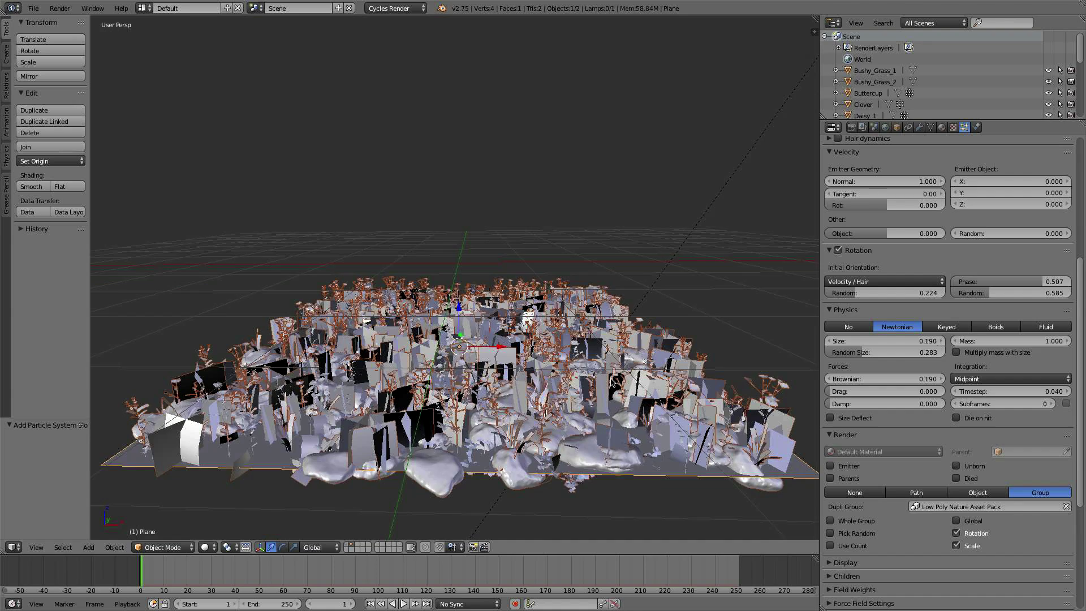
{"action": "left_click", "coordinate": [206, 547]}
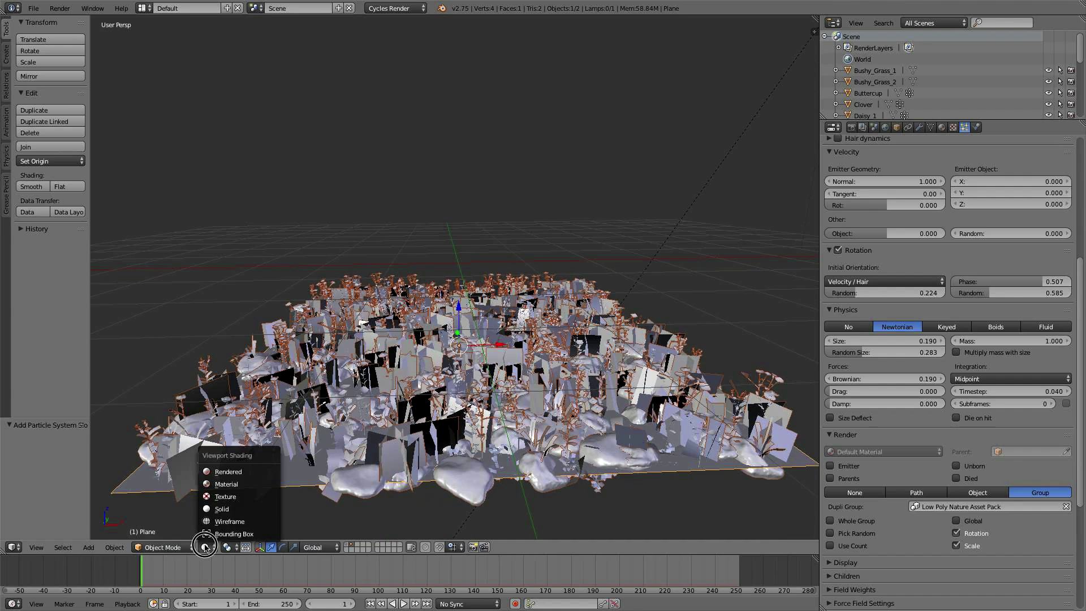
{"action": "left_click", "coordinate": [232, 472]}
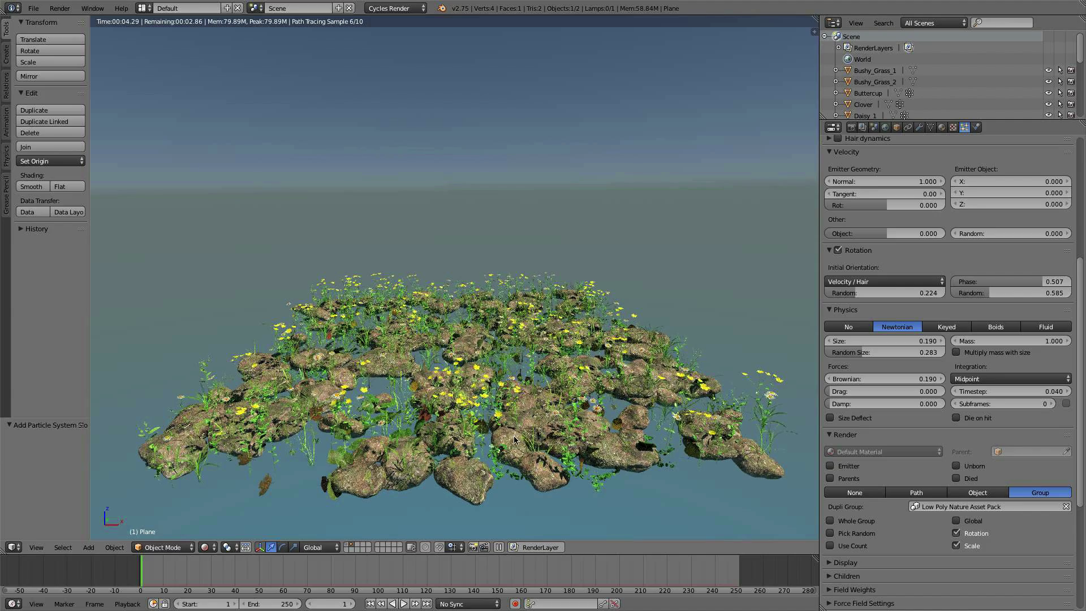
{"action": "scroll", "coordinate": [520, 440], "scroll_direction": "up", "scroll_amount": 6}
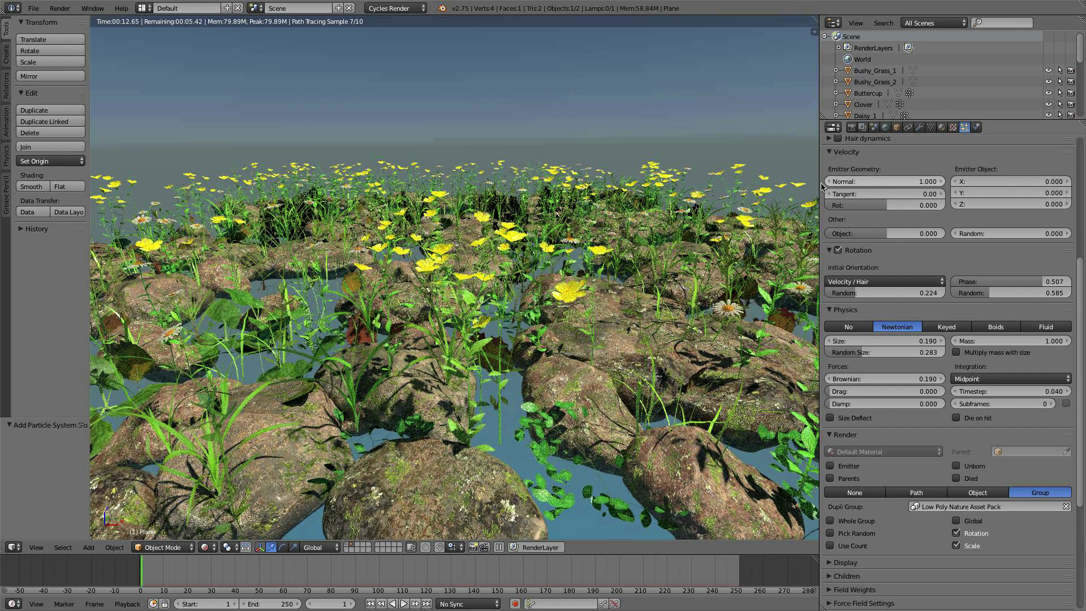
Step: Add a vertex group named Group to the plane, then show the Render settings
{"action": "left_click", "coordinate": [930, 128]}
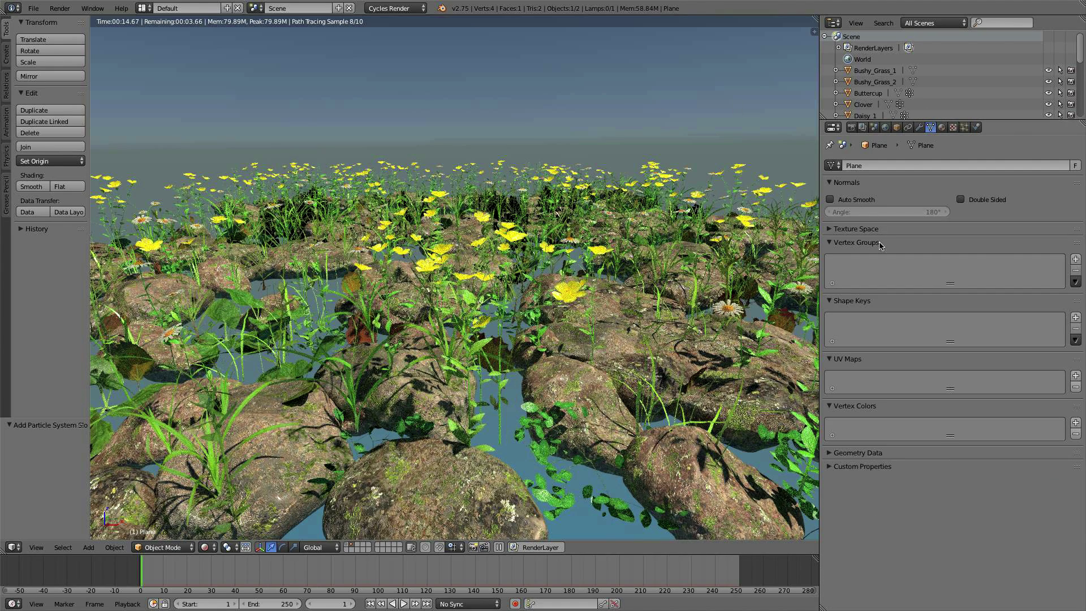
{"action": "left_click", "coordinate": [1075, 259]}
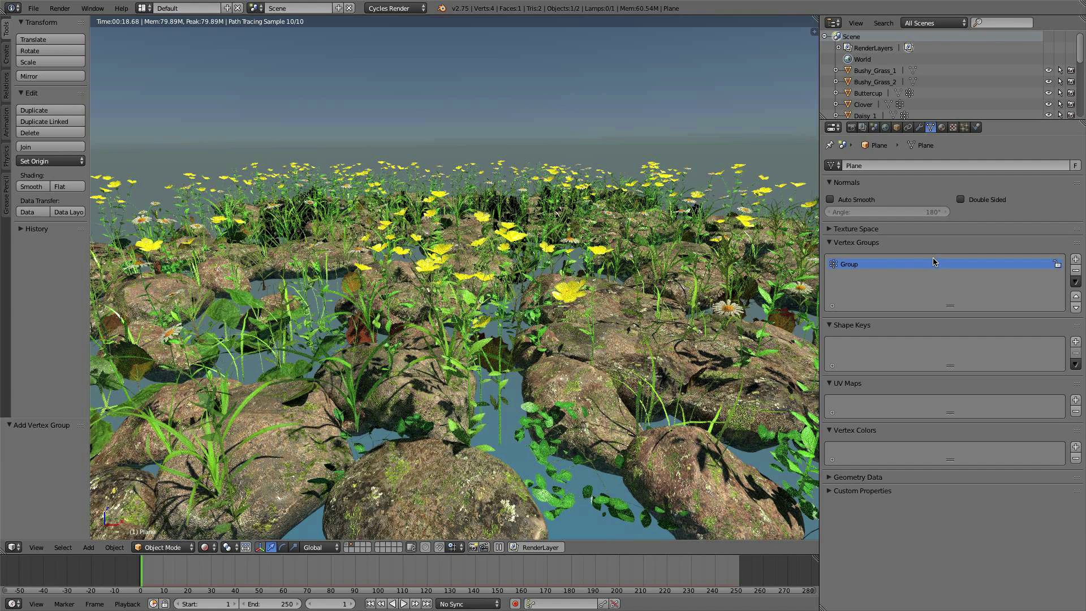
{"action": "left_click", "coordinate": [828, 244]}
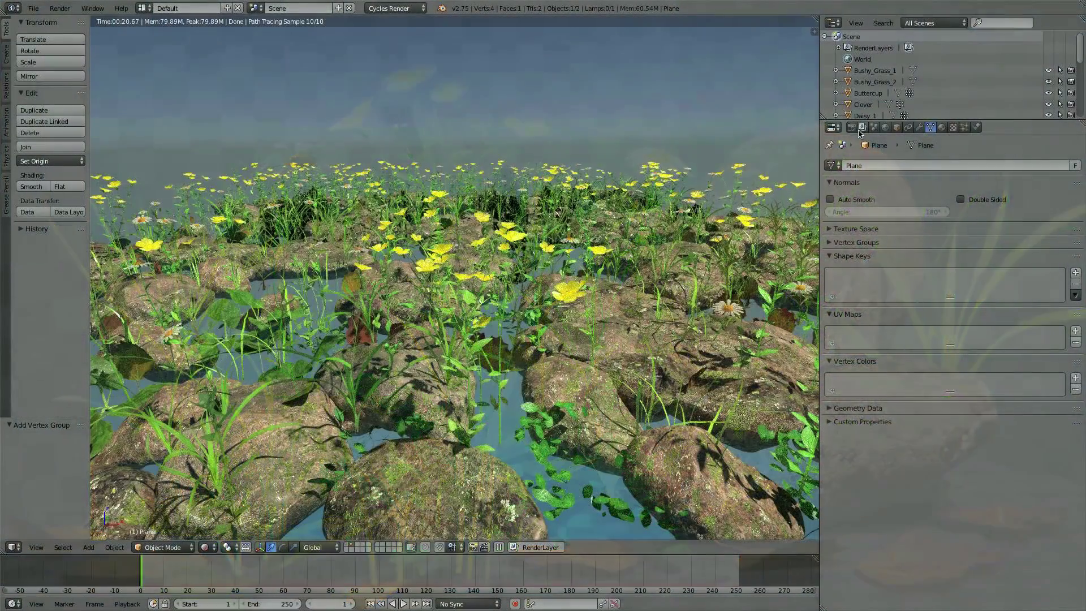
{"action": "left_click", "coordinate": [852, 127]}
Step: Set Light Paths transparency max bounces to 32 in the Cycles render settings
{"action": "scroll", "coordinate": [926, 407], "scroll_direction": "down", "scroll_amount": 1}
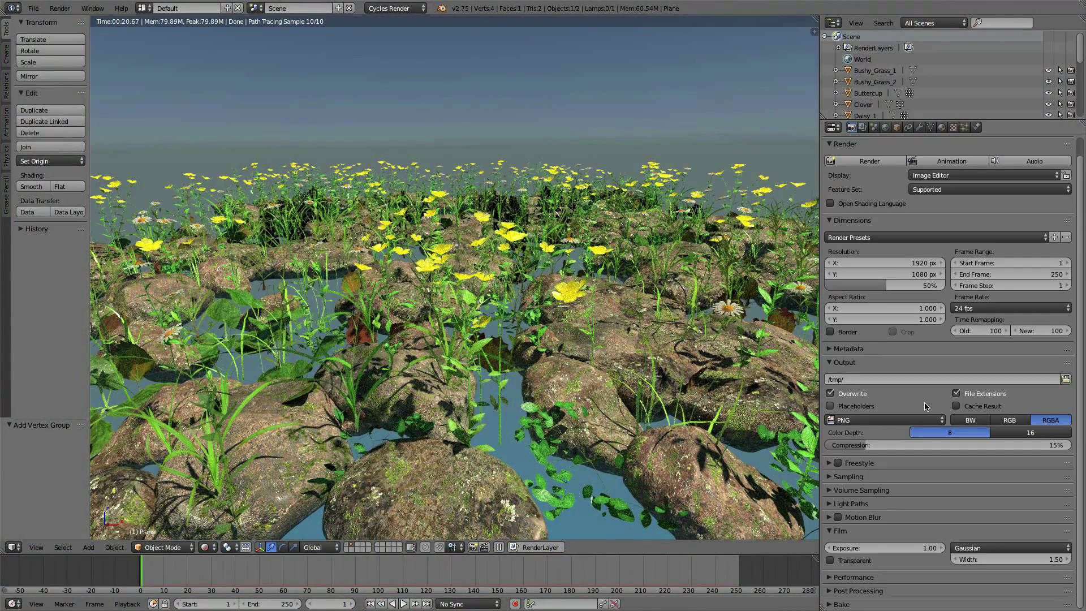
{"action": "left_click", "coordinate": [879, 504]}
{"action": "scroll", "coordinate": [884, 501], "scroll_direction": "down", "scroll_amount": 2}
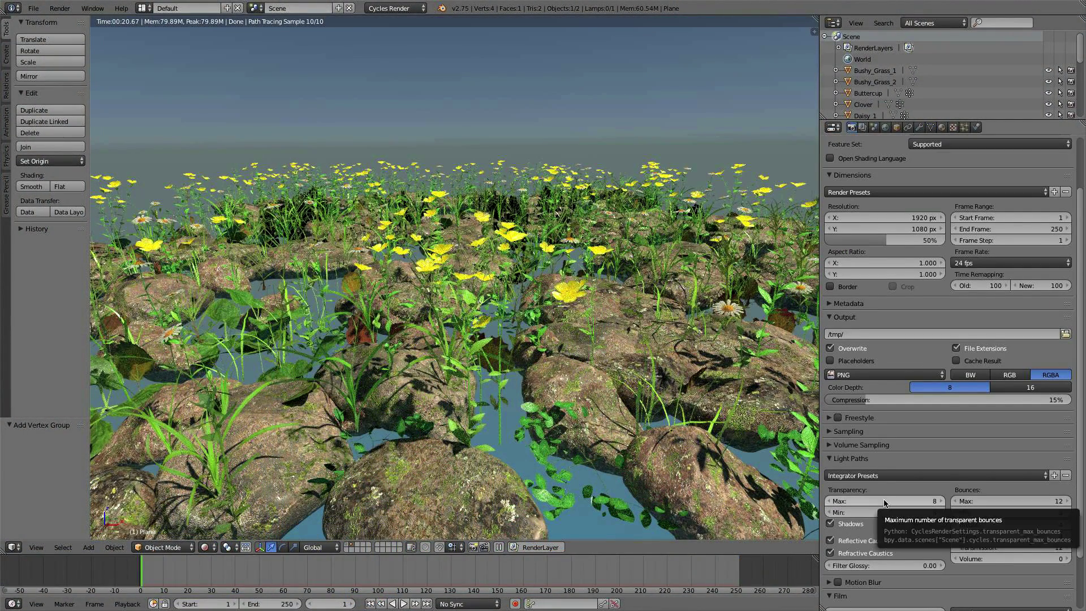
{"action": "left_click", "coordinate": [885, 502]}
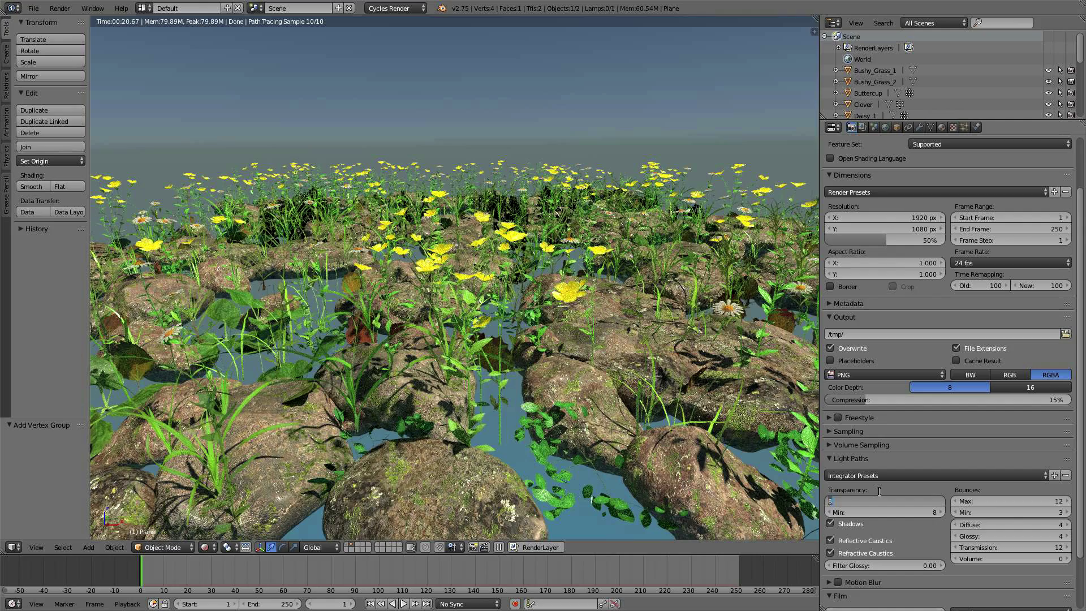
{"action": "type", "text": "32"}
{"action": "key", "text": "Return"}
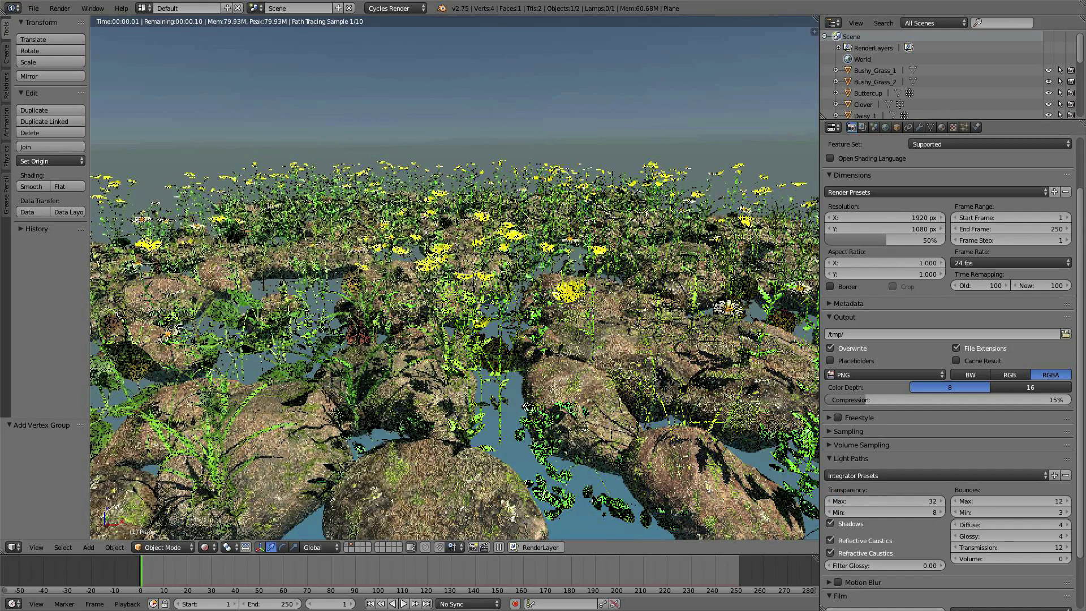